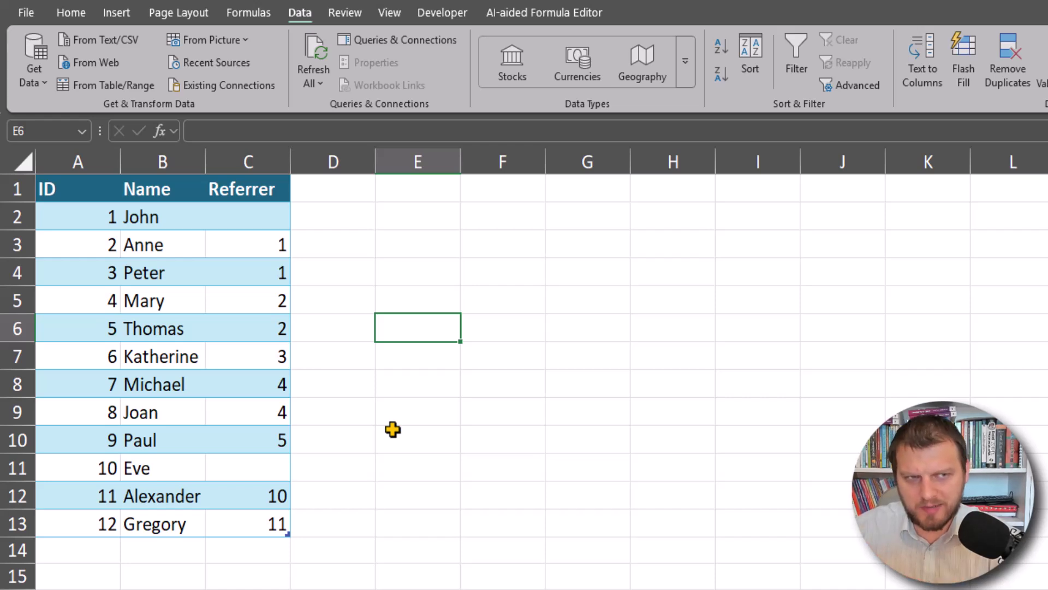
Step: Inspect the people table's ID, name and referrer cells, such as Thomas's row
left_click(171, 326)
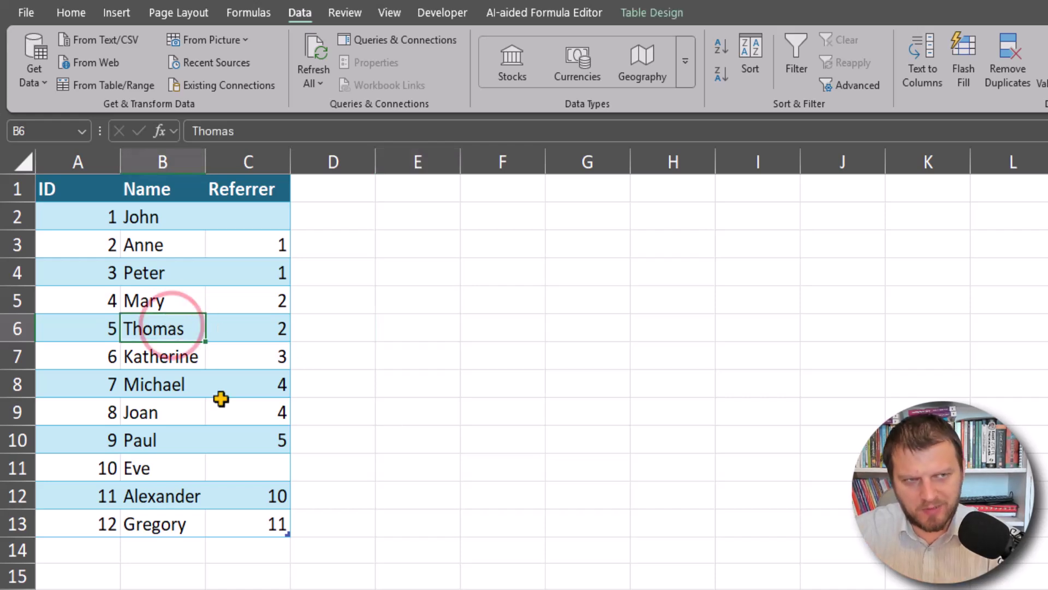
left_click(90, 329)
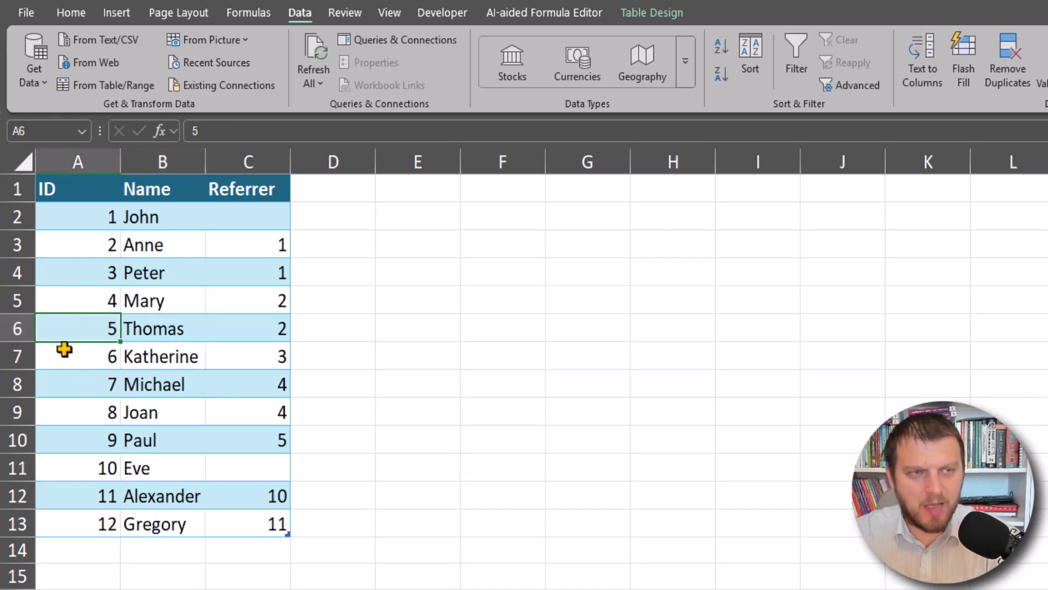
left_click(232, 325)
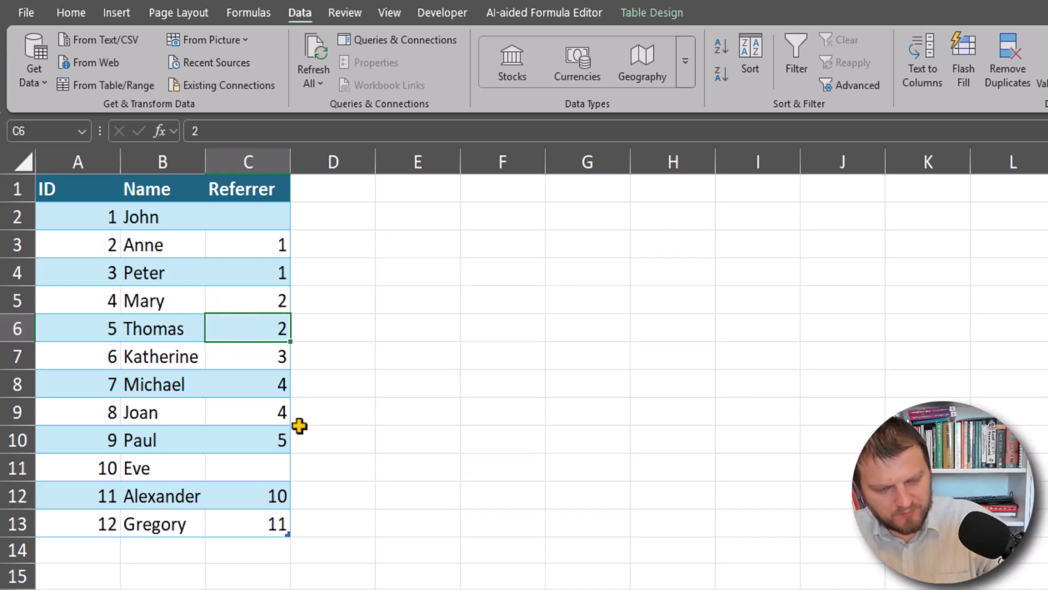
left_click(275, 347)
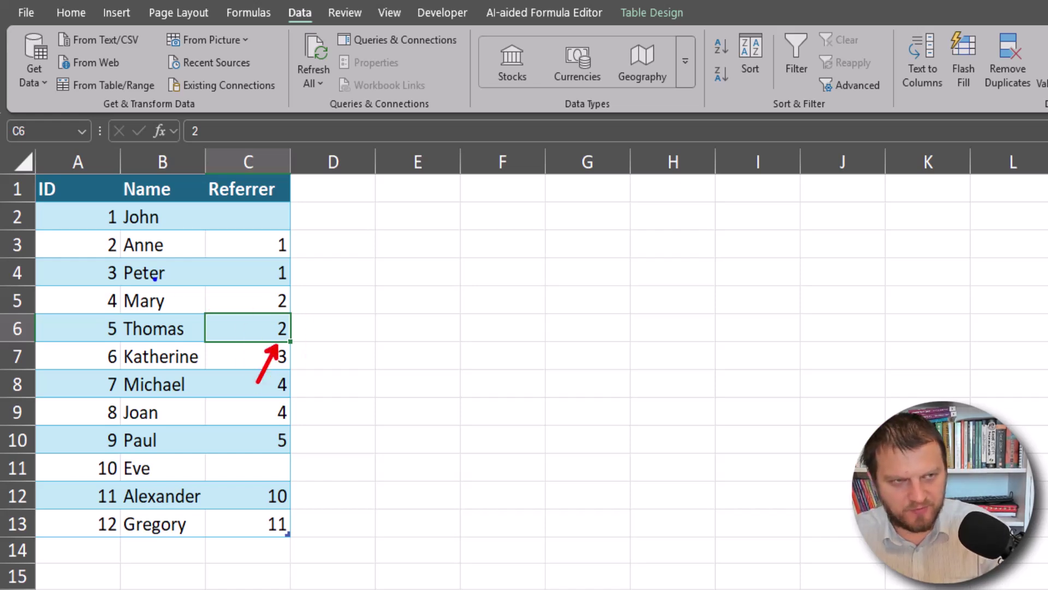
mouse_move(118, 259)
left_mouse_down()
mouse_move(222, 303)
mouse_move(226, 326)
left_mouse_up()
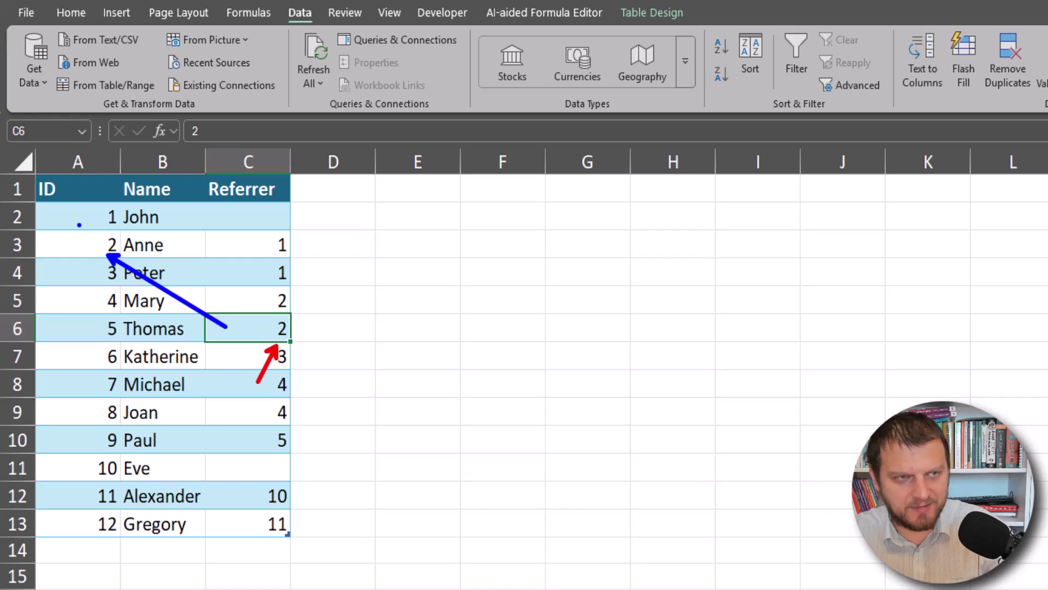
left_click_drag(60, 229, 295, 261)
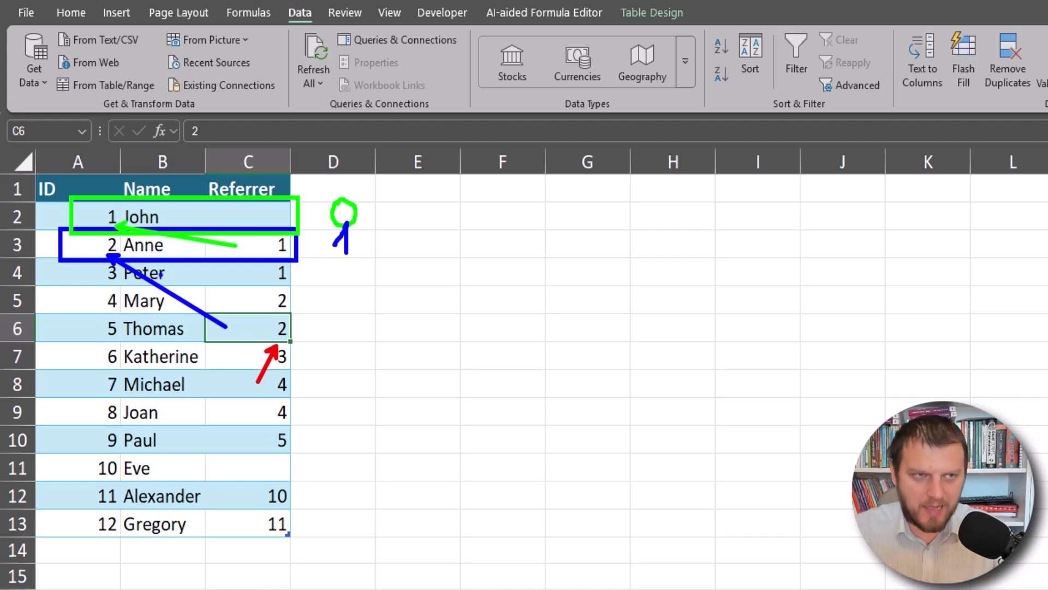
key("r")
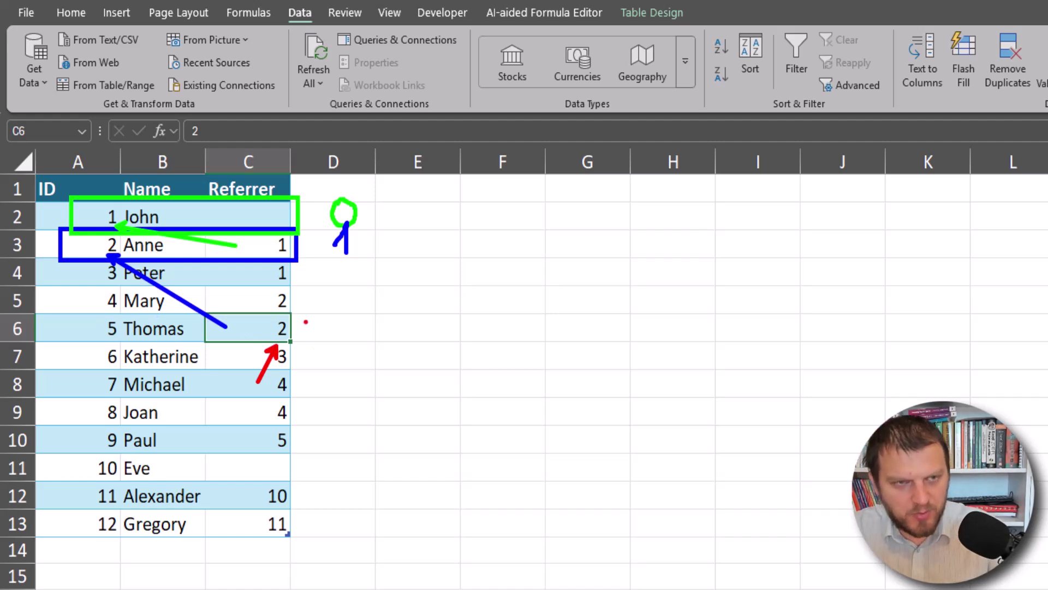
mouse_move(330, 314)
left_mouse_down()
mouse_move(328, 339)
mouse_move(357, 344)
left_mouse_up()
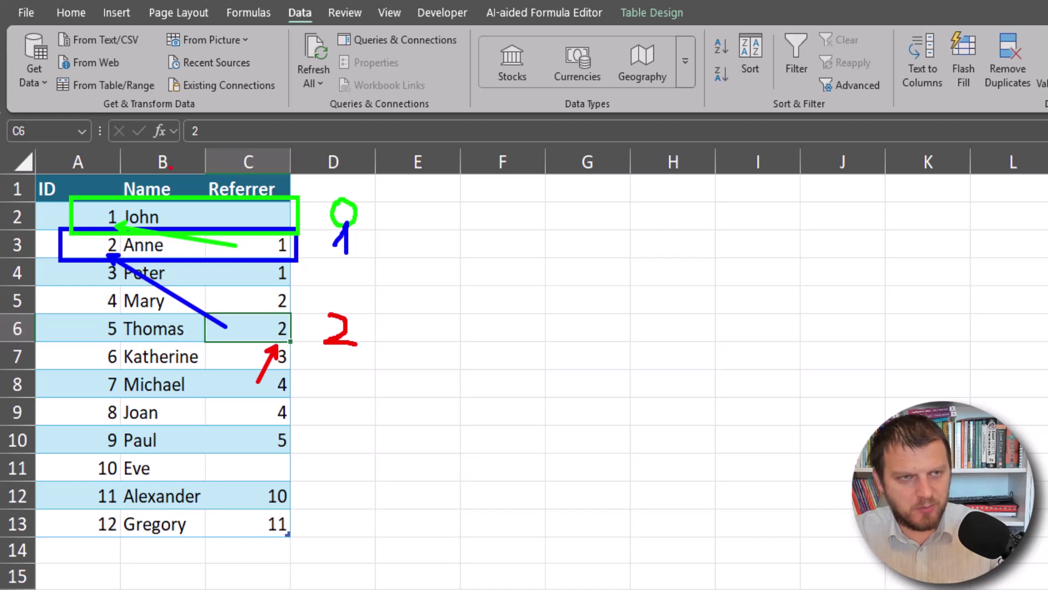
key("Escape")
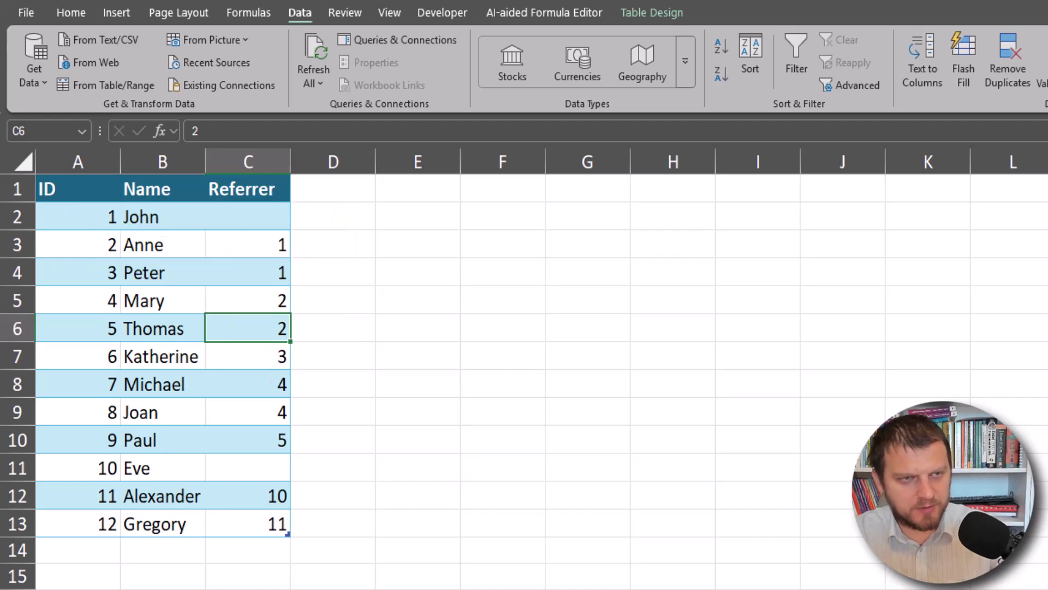
Step: Load the people table into Power Query as ListOfPersons via From Table/Range and enlarge the view
left_click(180, 327)
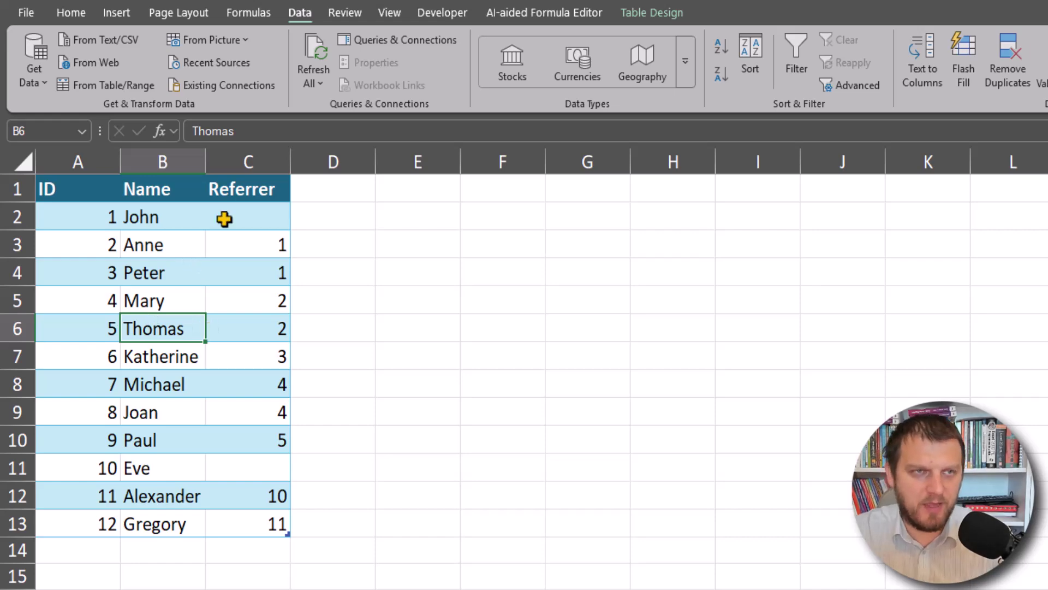
left_click(301, 13)
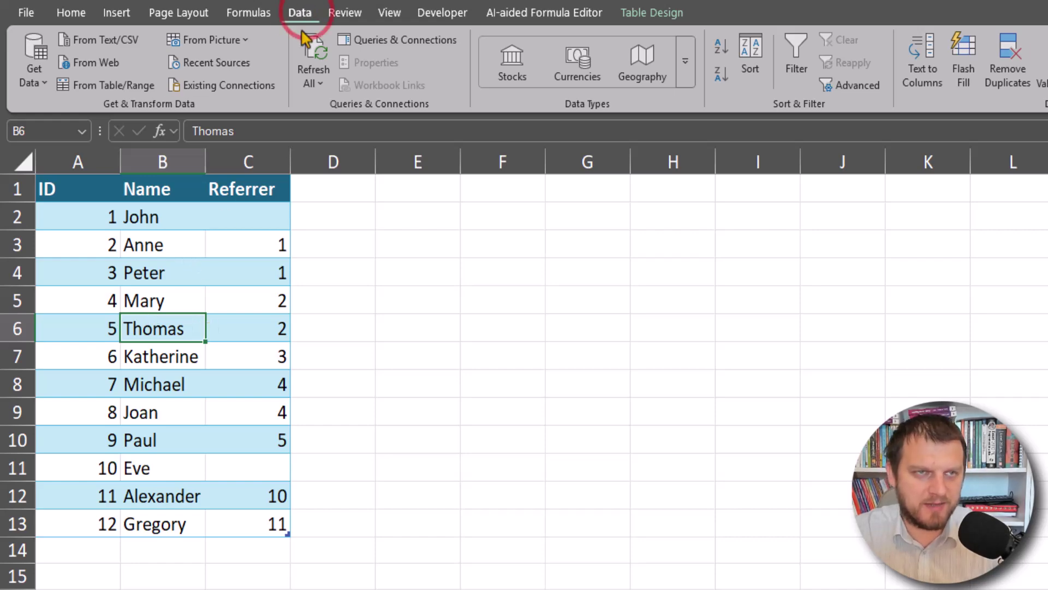
left_click(85, 94)
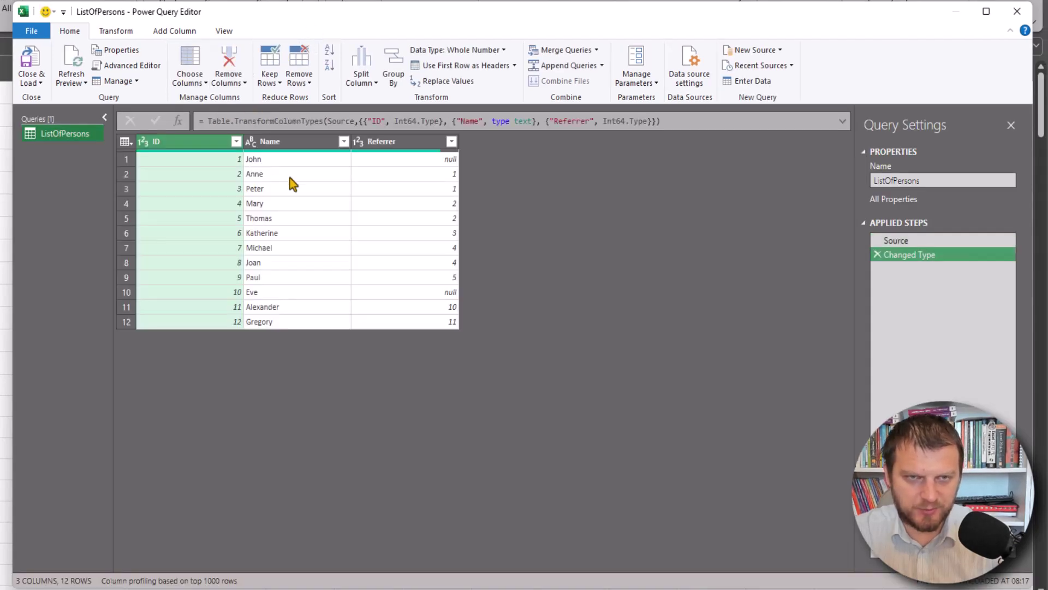
key("ctrl+shift+equal")
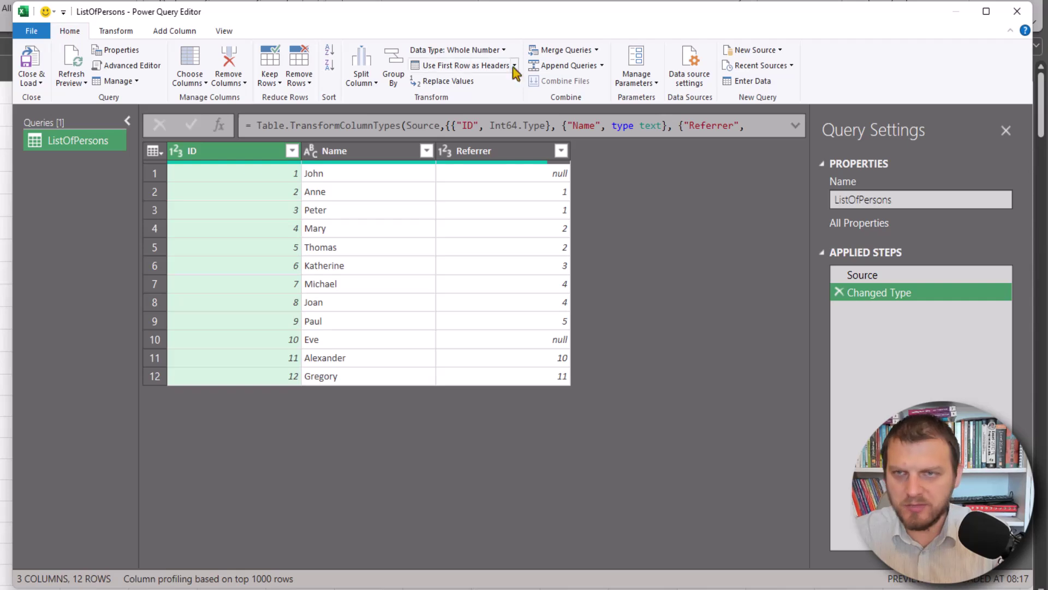
Step: Create a new blank query, Query1
left_click(775, 49)
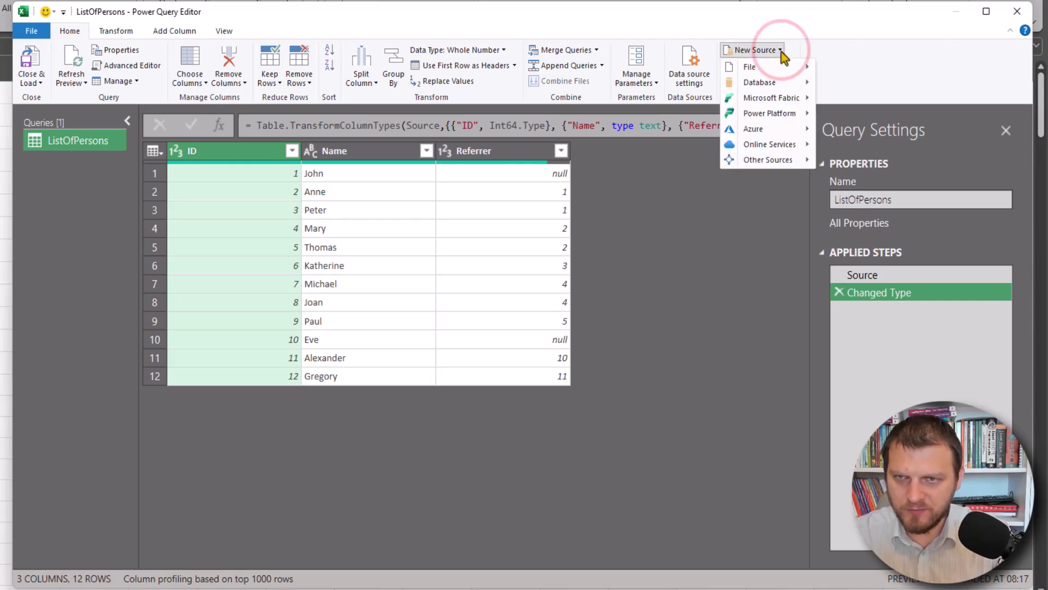
mouse_move(771, 162)
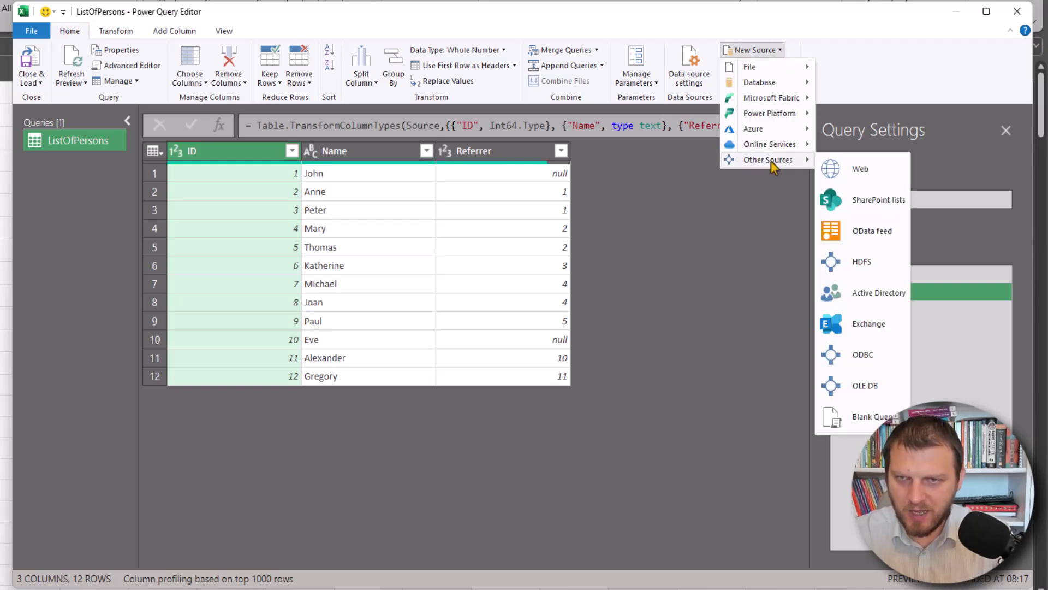
left_click(872, 417)
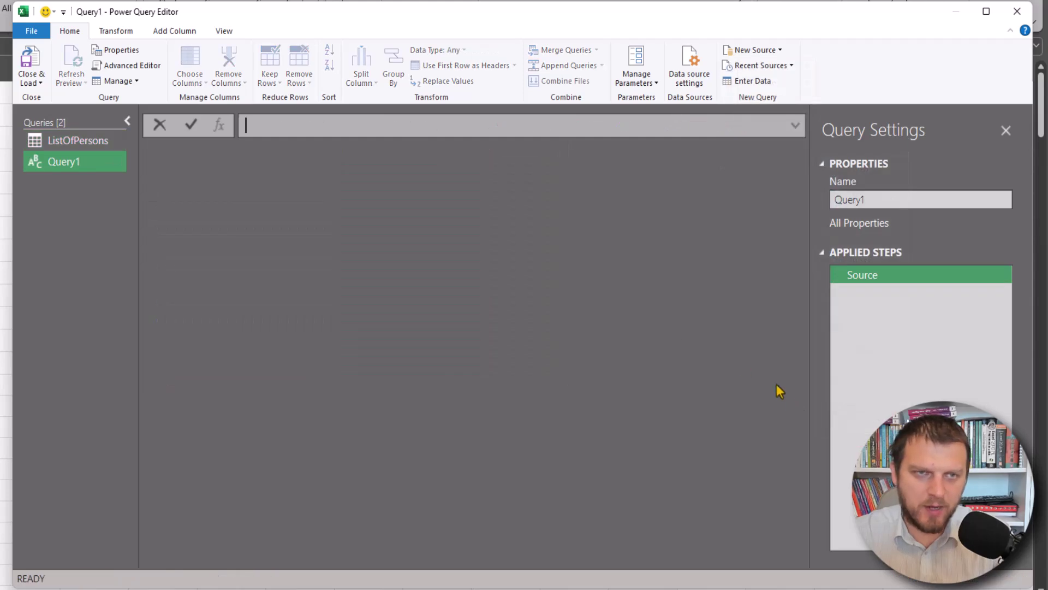
Step: Replace Query1's code with the recursive HierarchyLevel function from Notepad, taking PersonID and PersonTable
left_click(127, 65)
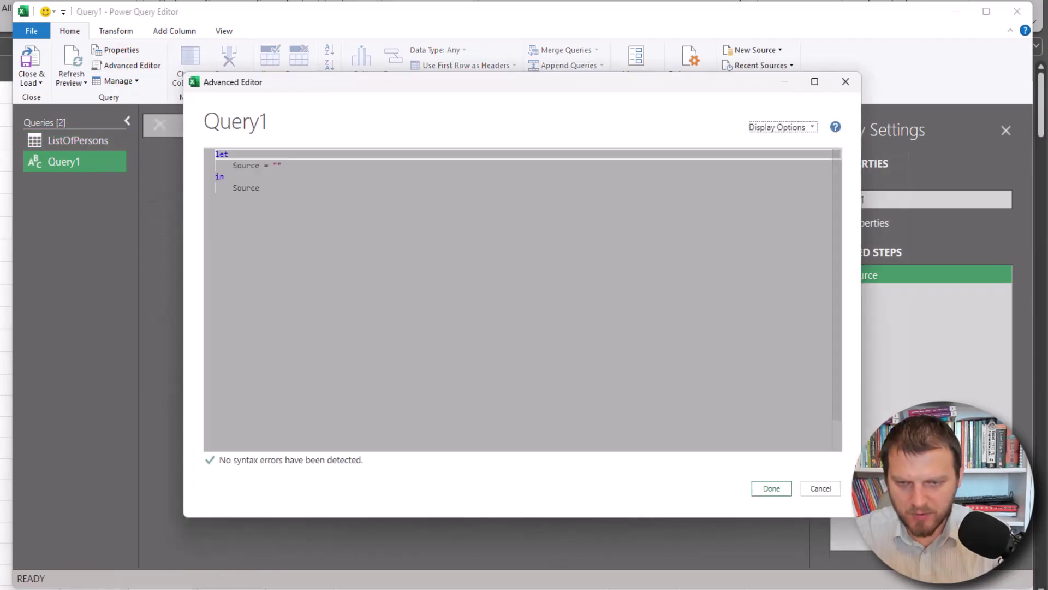
key("alt+Tab")
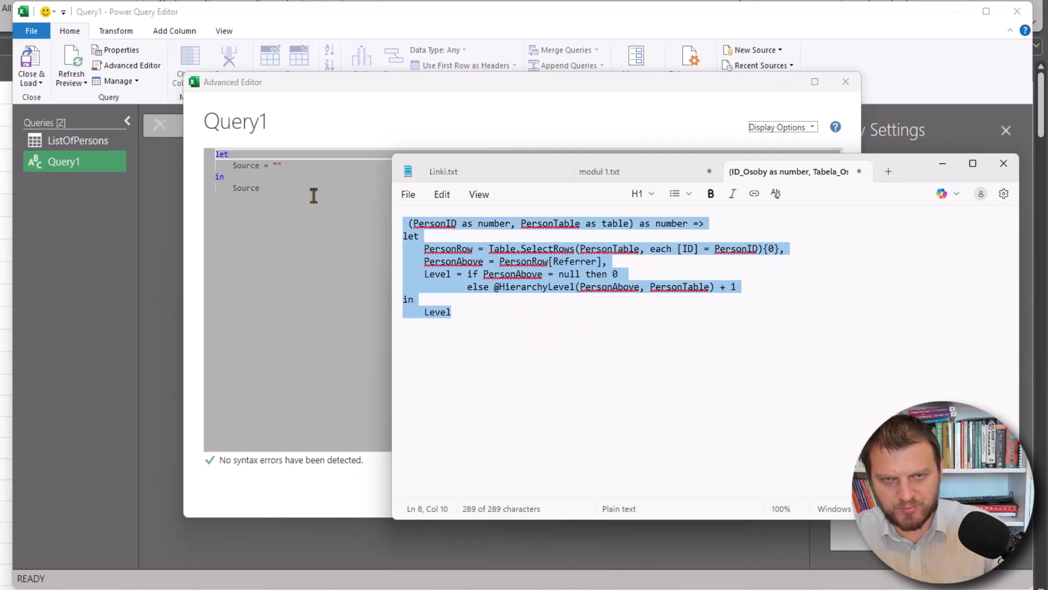
key("ctrl+a")
key("ctrl+c")
left_click(315, 198)
key("ctrl+a")
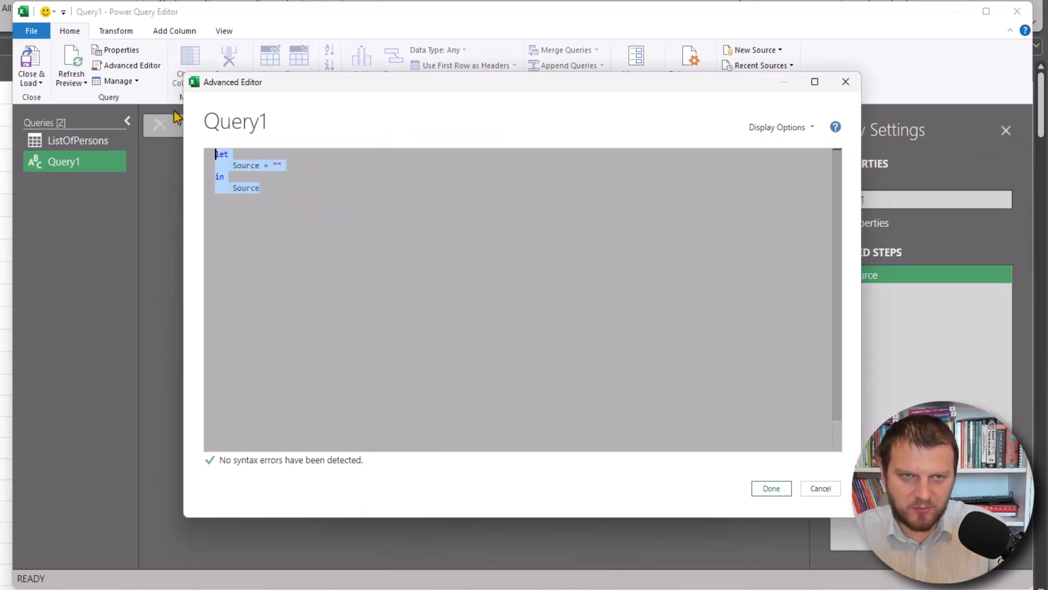
key("ctrl+v")
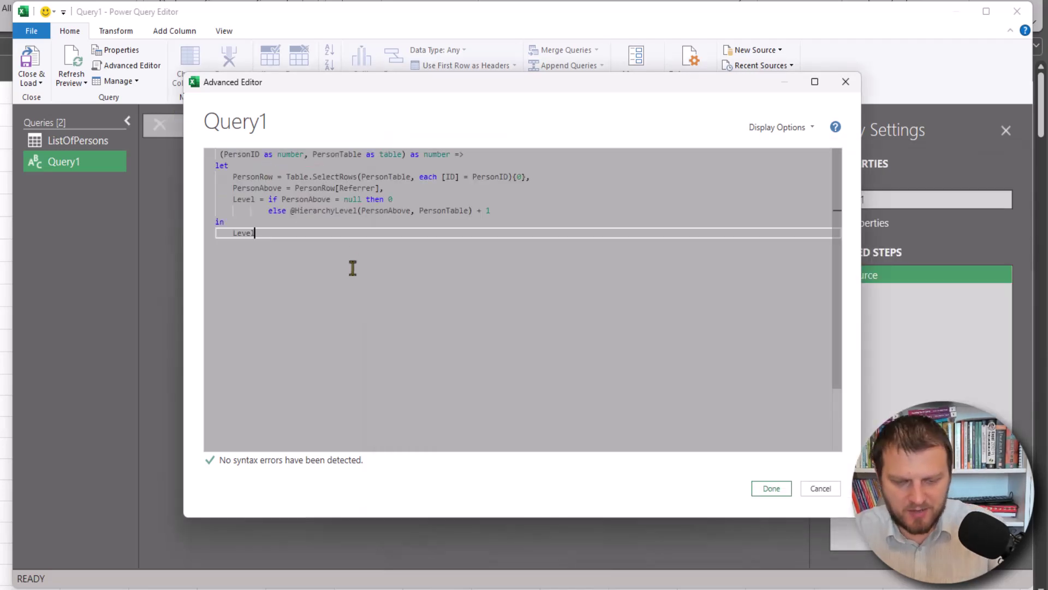
key("ctrl+plus")
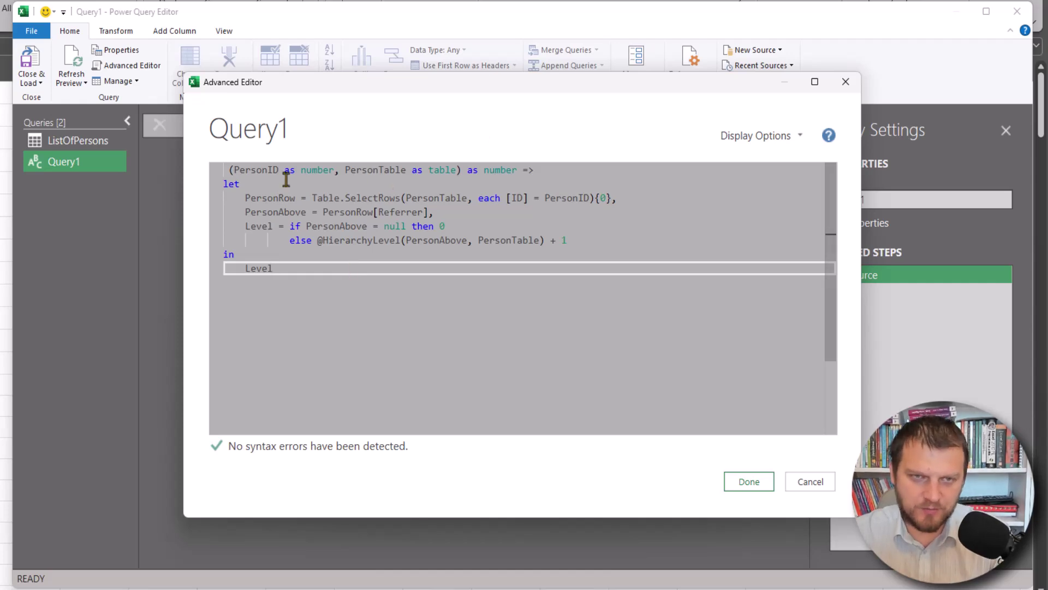
double_click(317, 170)
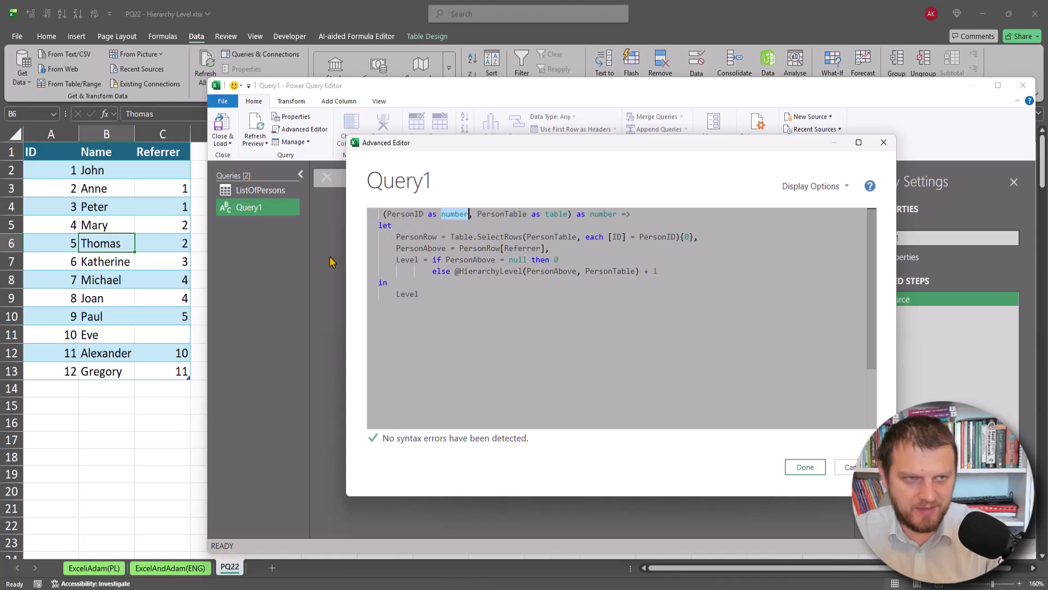
left_click(76, 249)
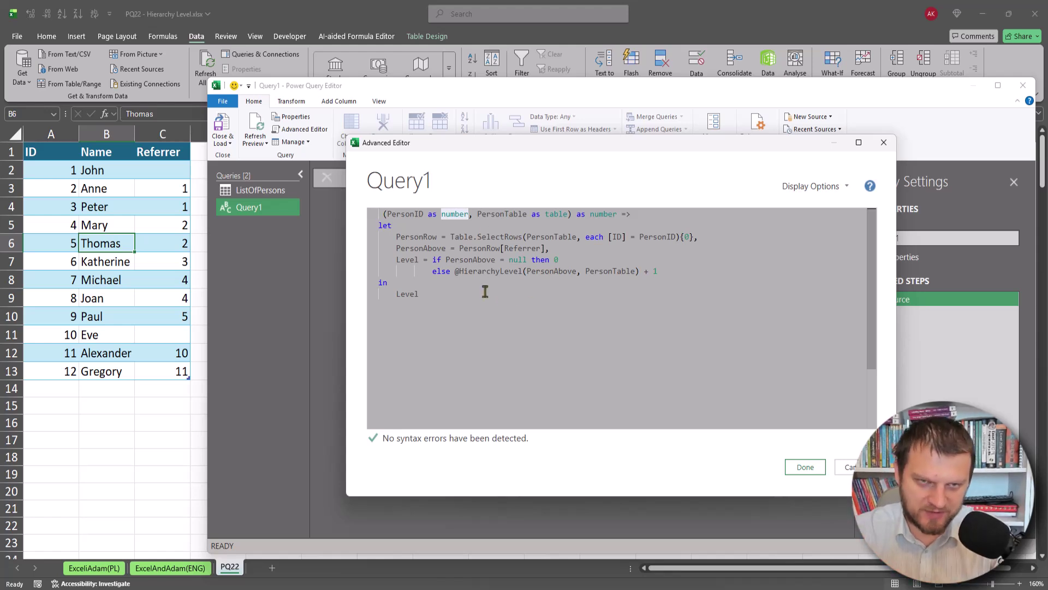
left_click(415, 237)
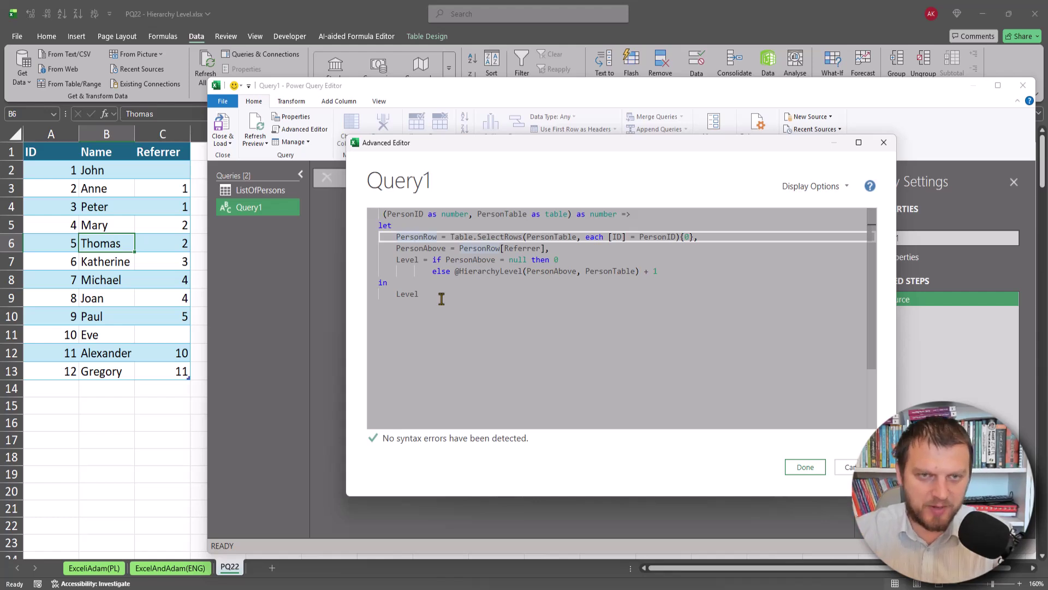
double_click(419, 215)
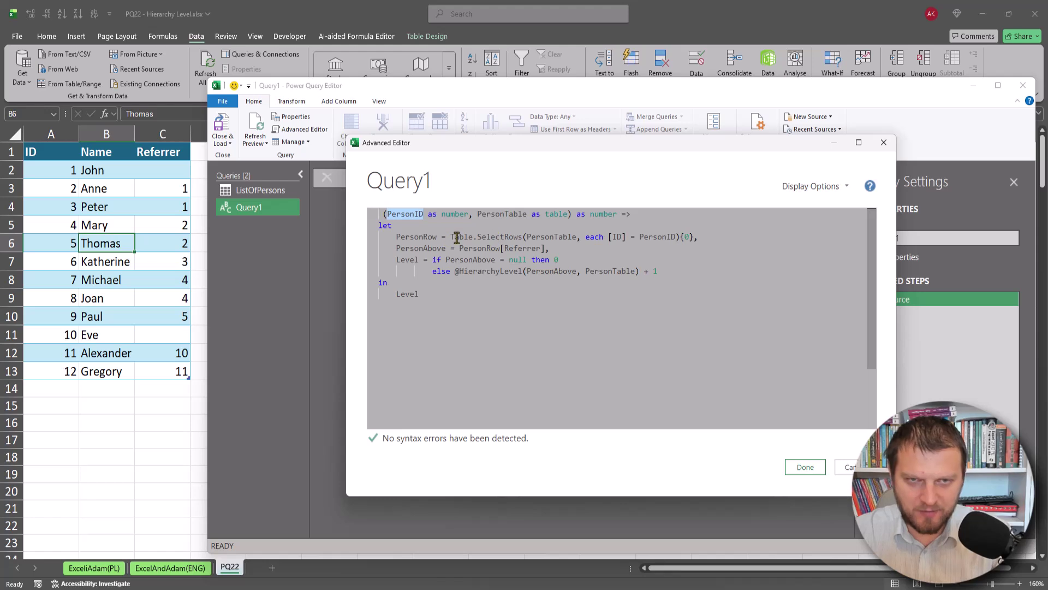
left_click_drag(452, 238, 523, 238)
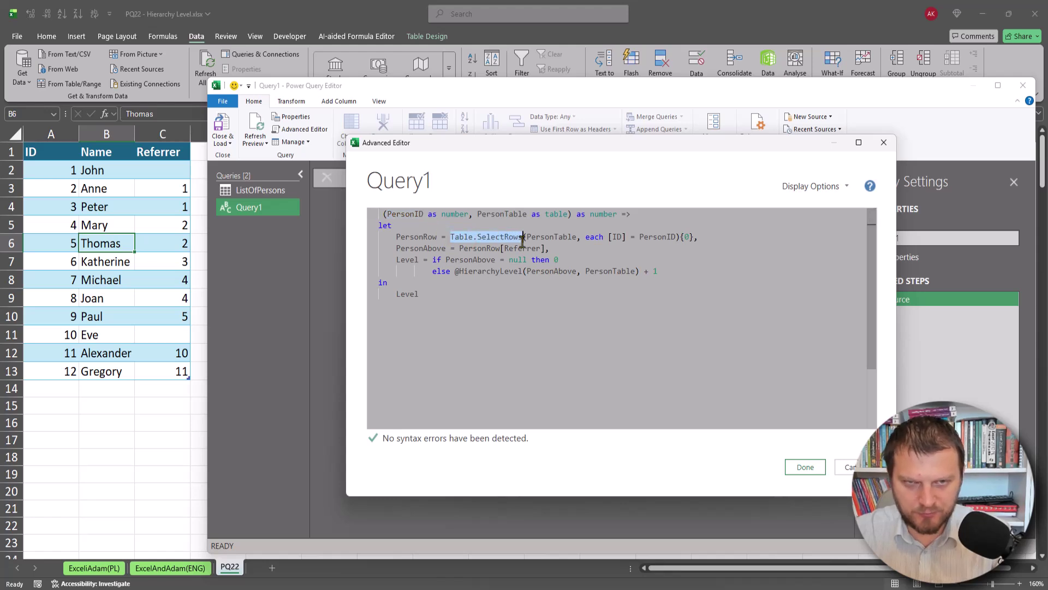
left_click(555, 238)
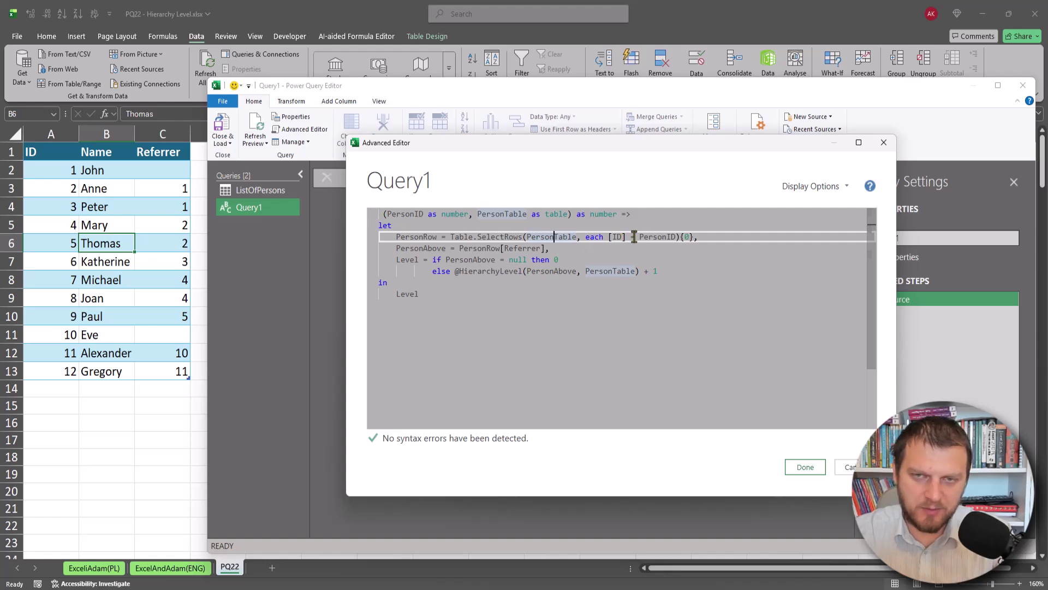
double_click(614, 236)
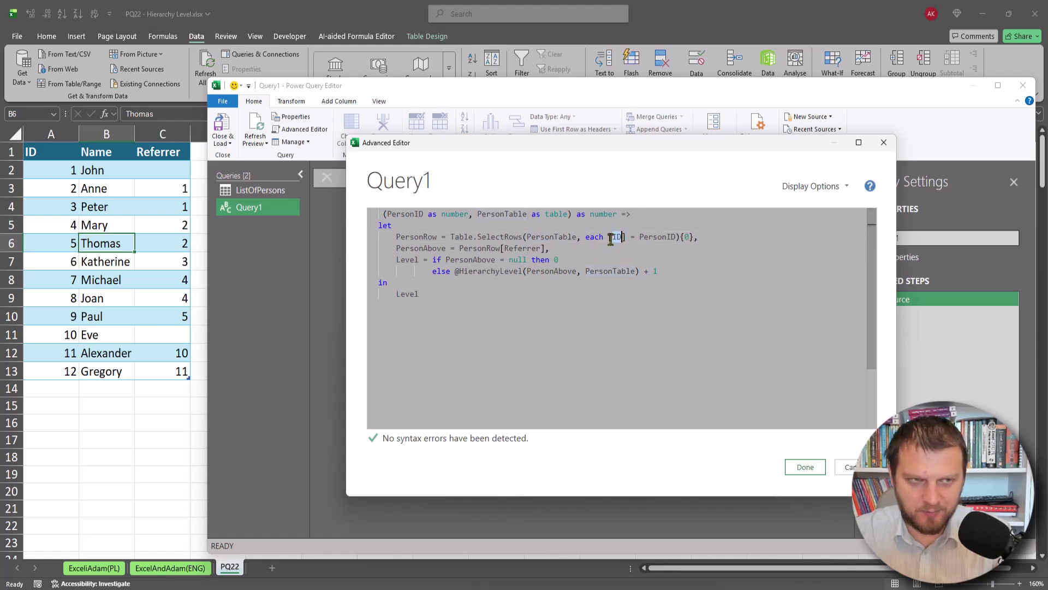
double_click(653, 237)
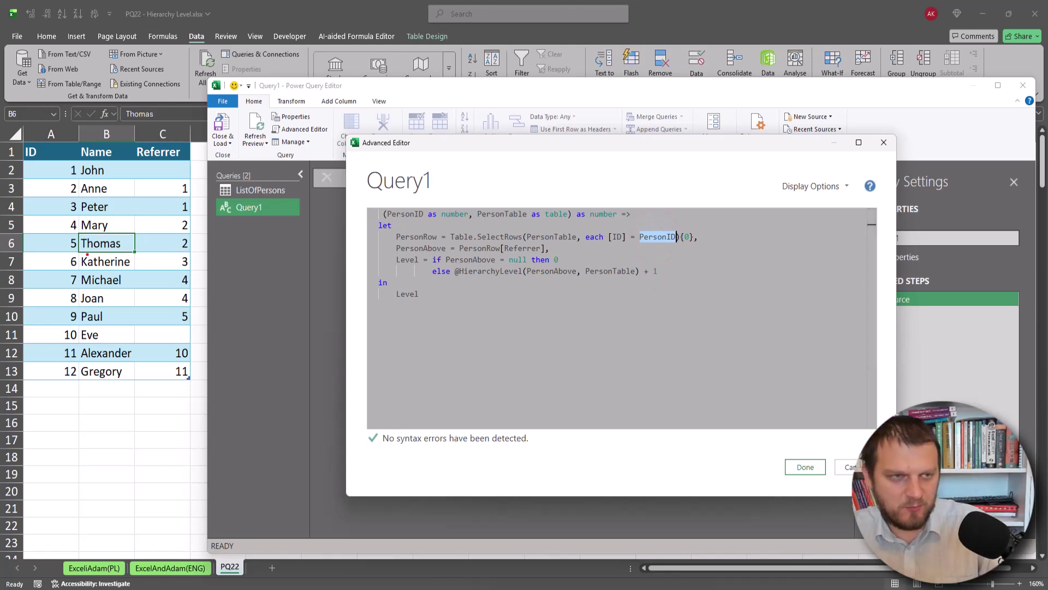
left_click(79, 252)
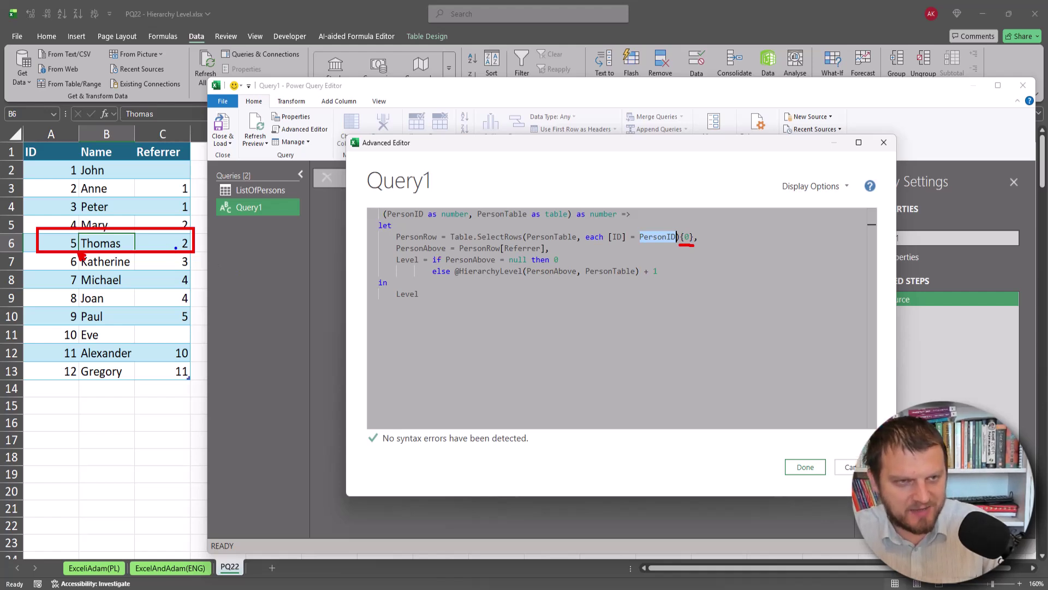
Step: Review the Level line's PersonAbove null check in the function code
left_click_drag(175, 247, 170, 263)
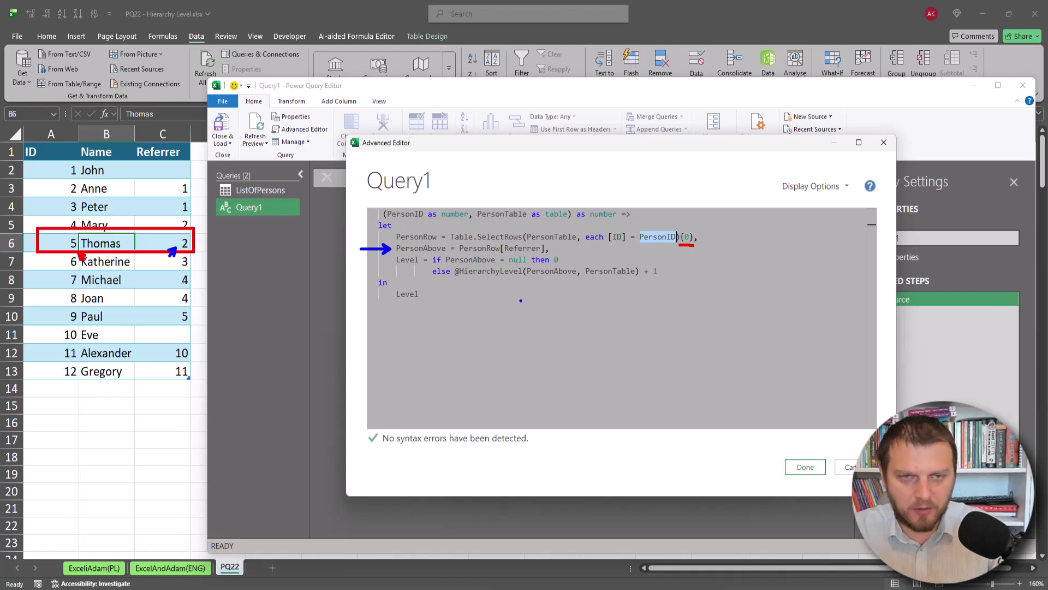
key("Escape")
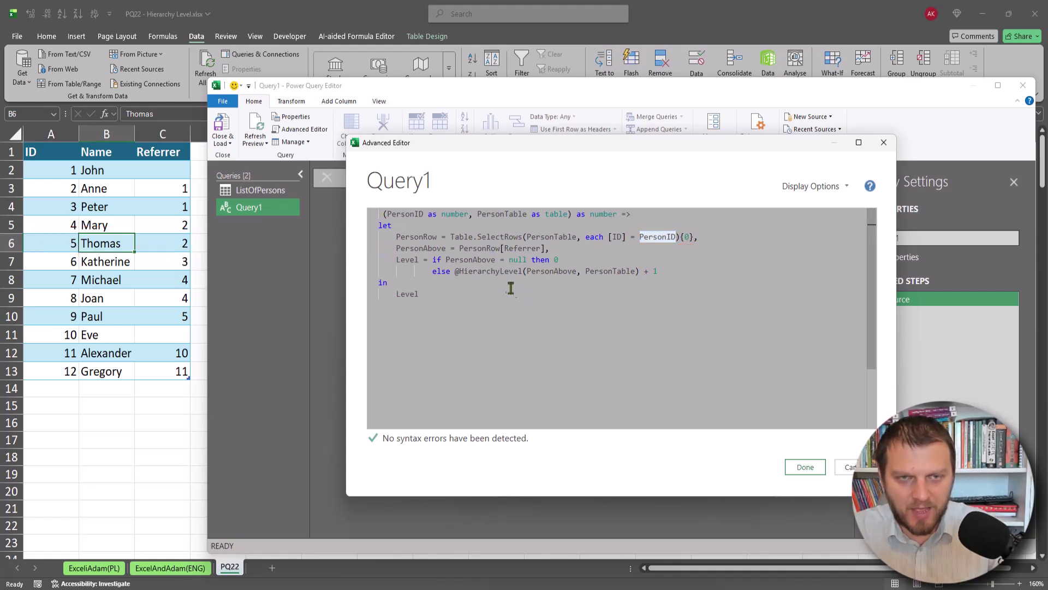
left_click(406, 259)
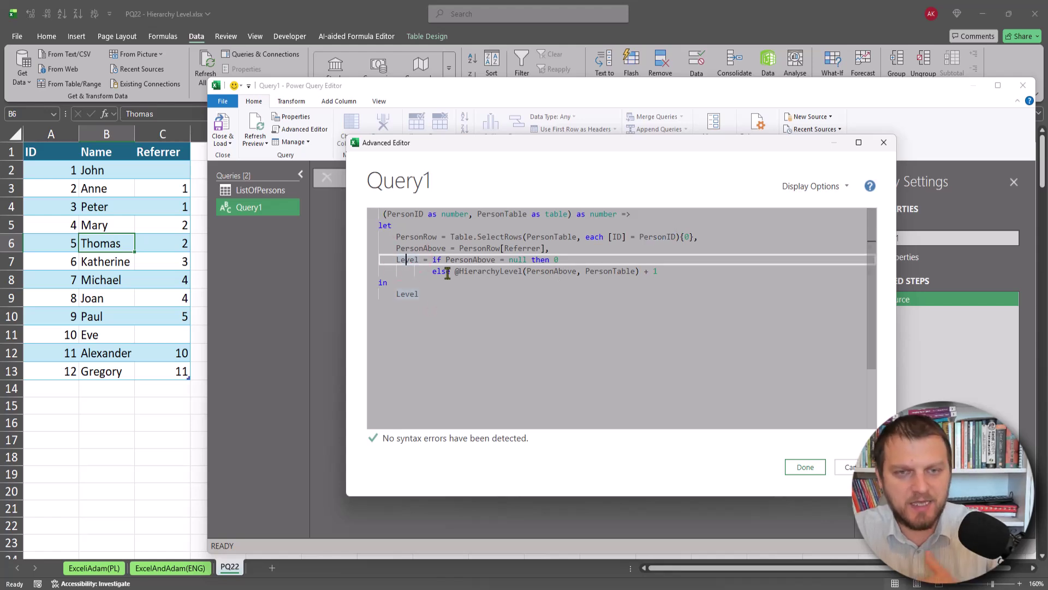
double_click(471, 259)
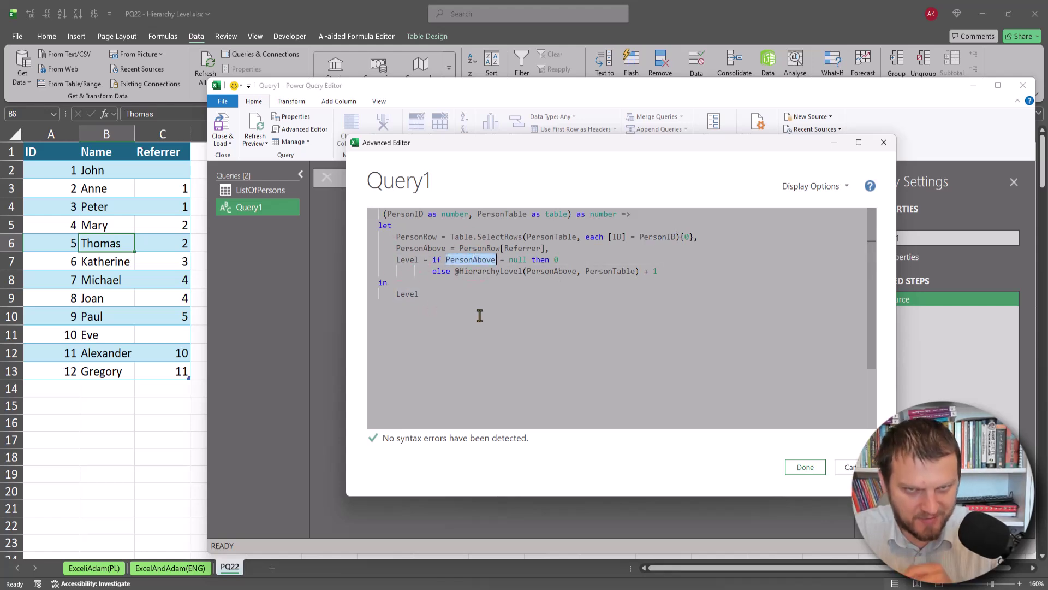
double_click(517, 260)
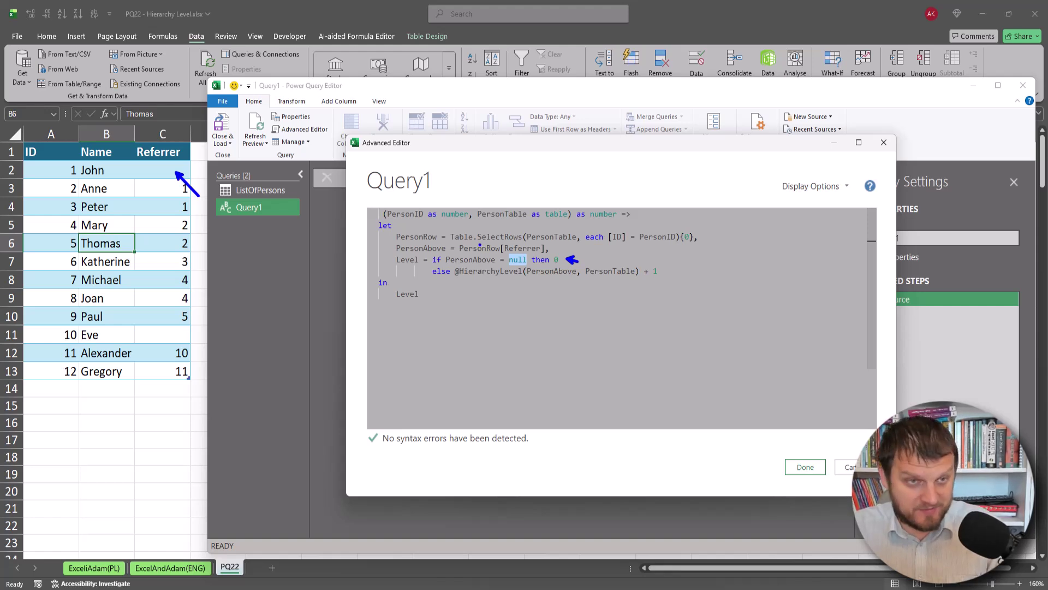
double_click(481, 271)
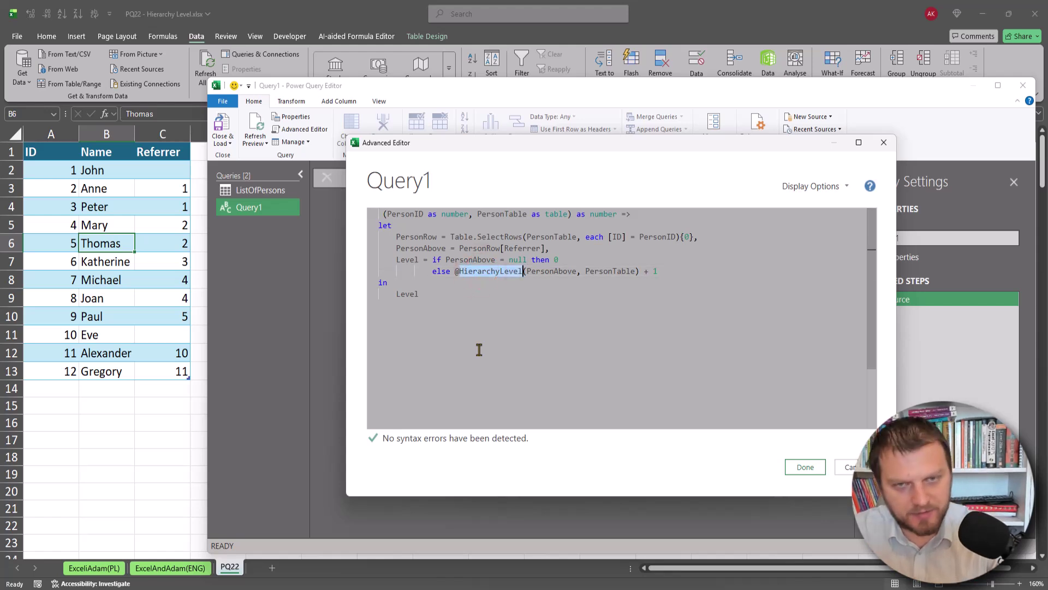
left_click(457, 272)
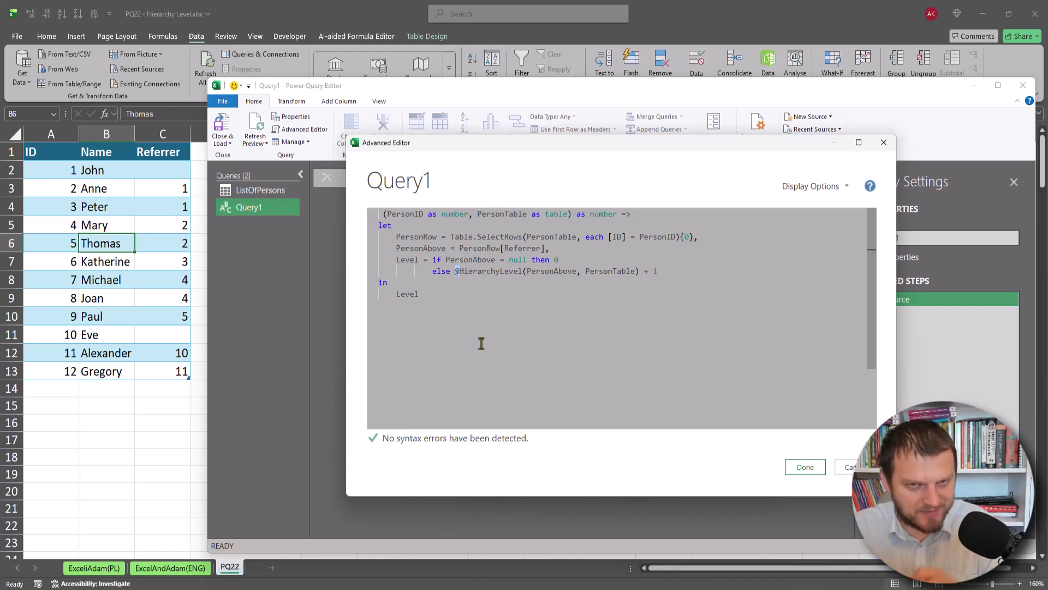
left_click(492, 268)
double_click(491, 268)
key("ctrl+c")
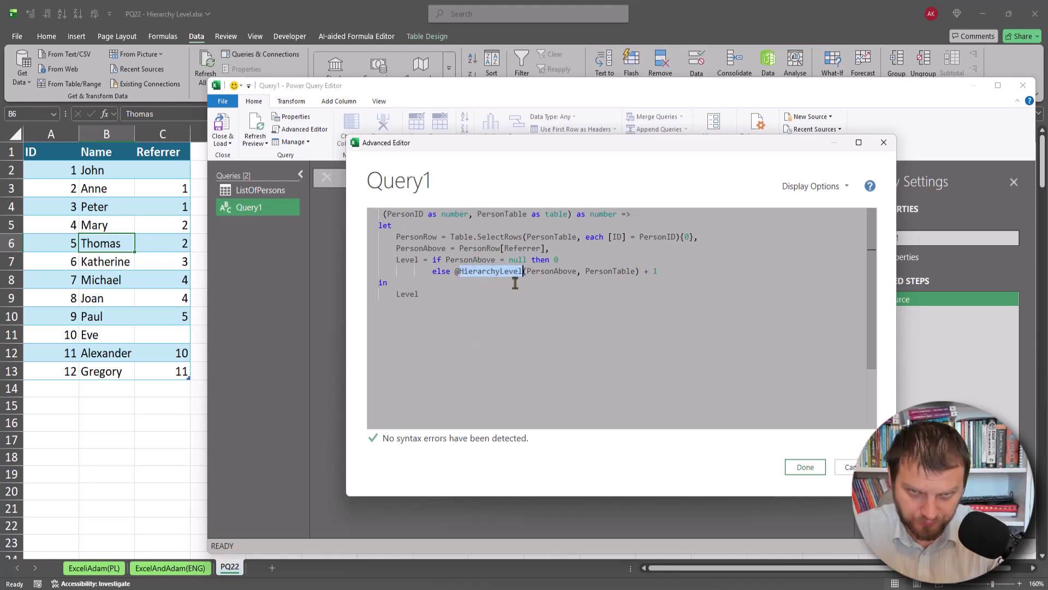
double_click(553, 271)
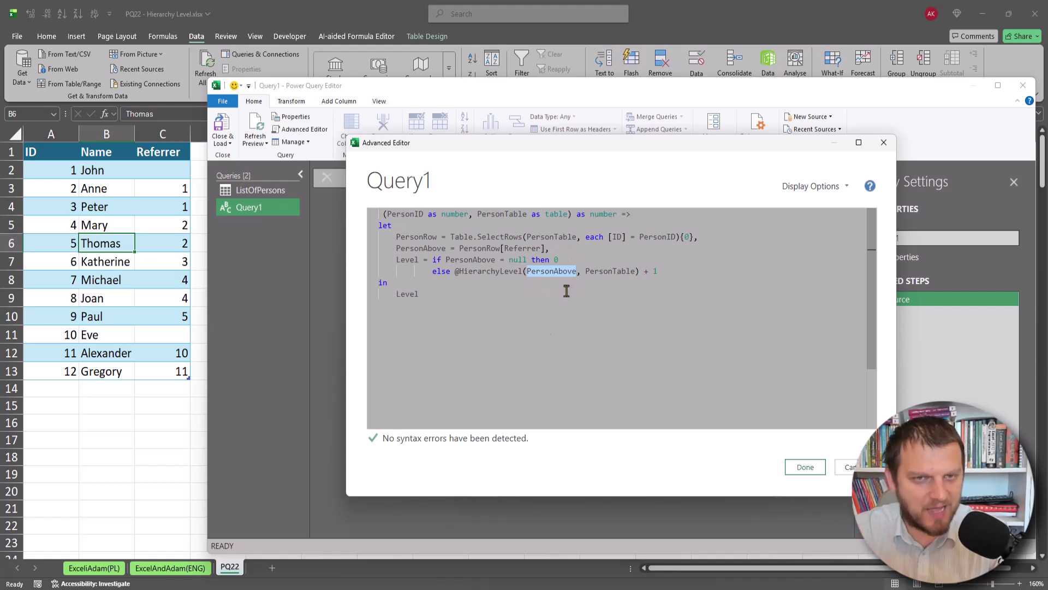
double_click(611, 272)
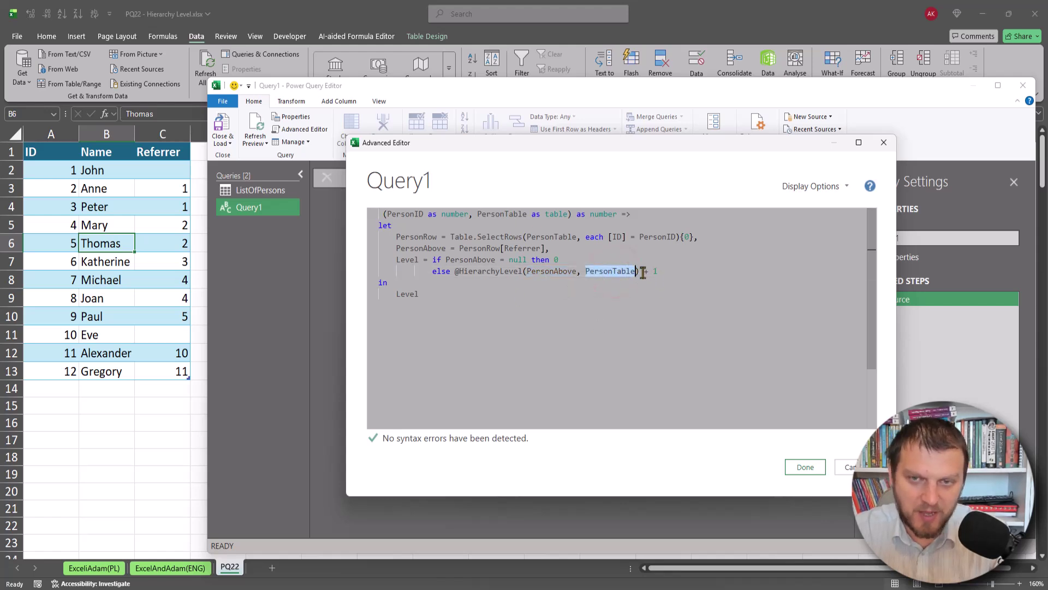
left_click_drag(643, 272, 662, 272)
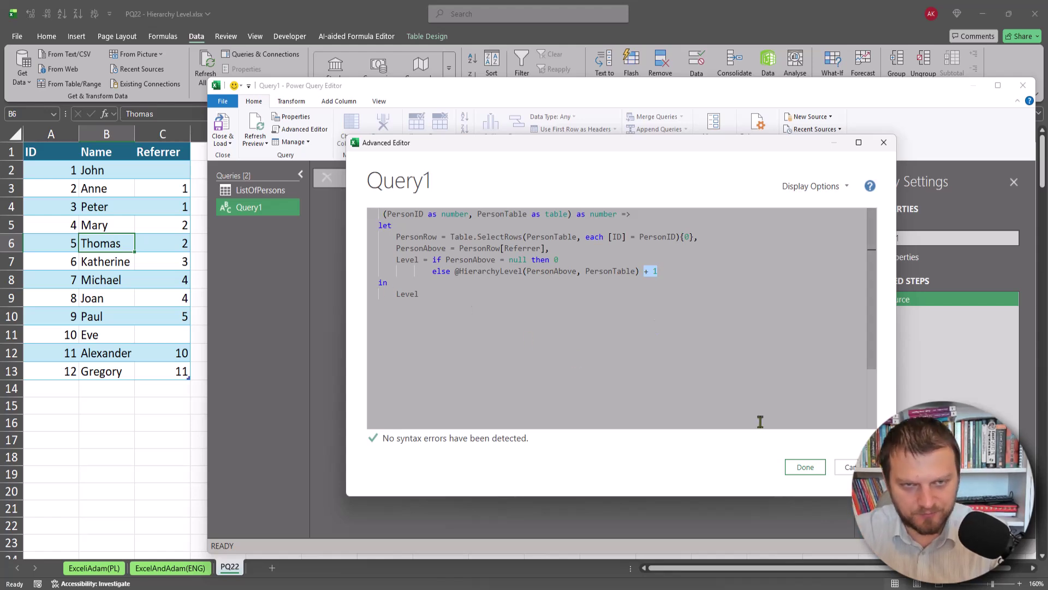
left_click(806, 468)
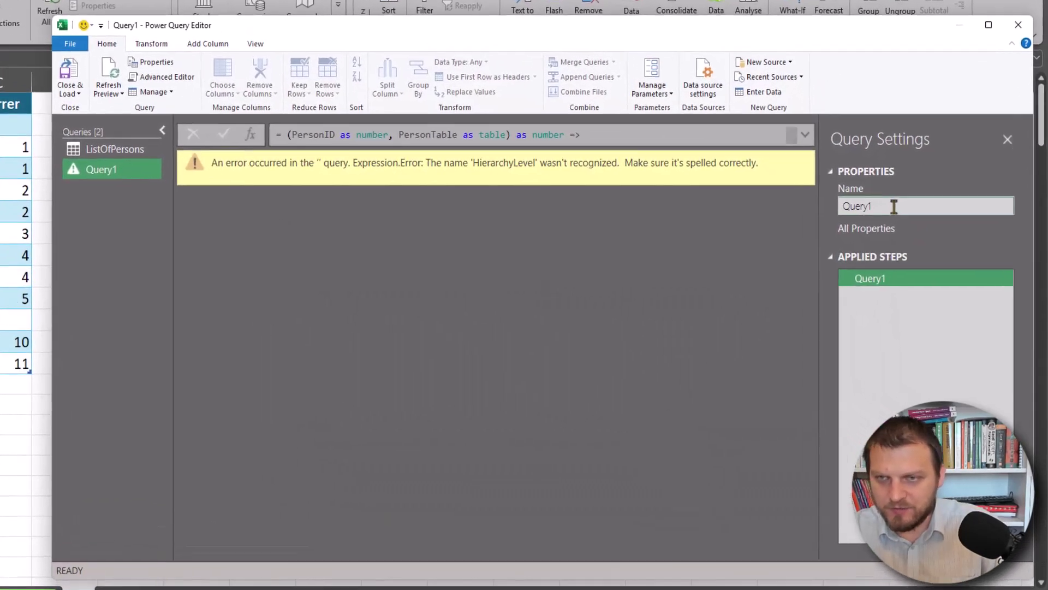
Step: Rename Query1 to HierarchyLevel
double_click(893, 206)
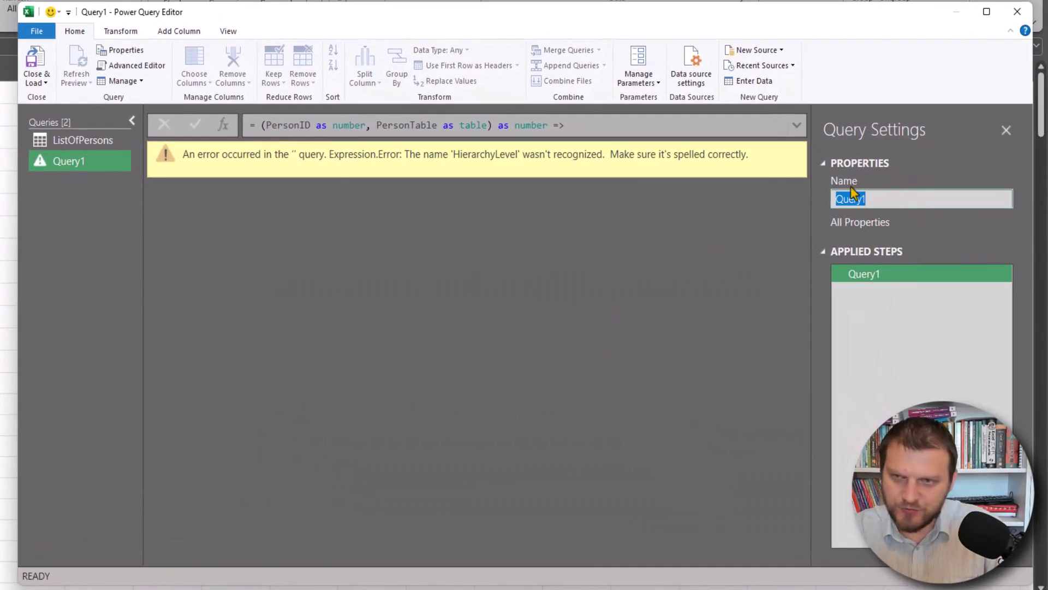
key("ctrl+v")
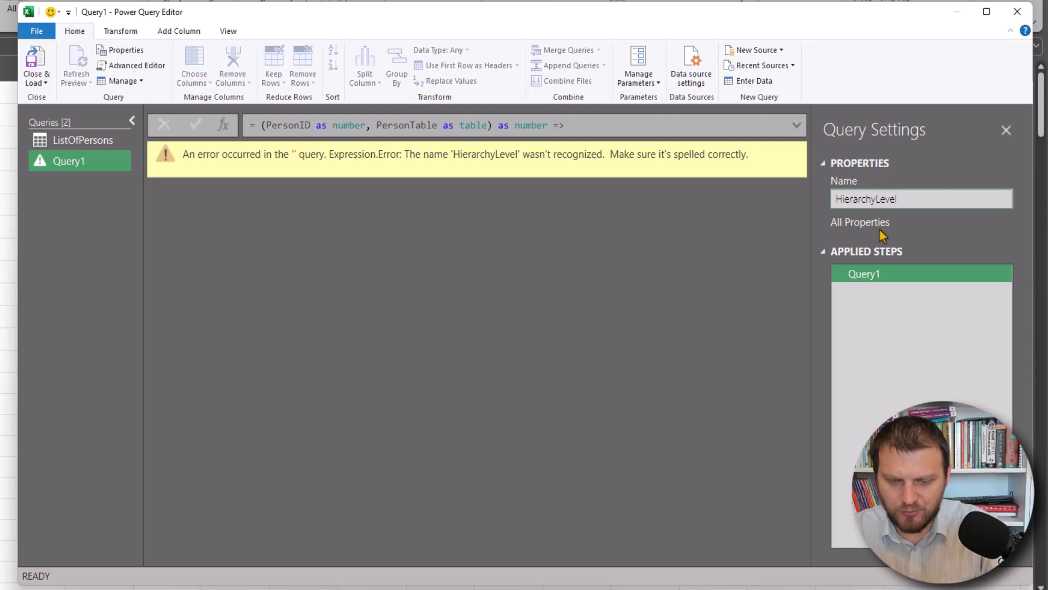
key("Return")
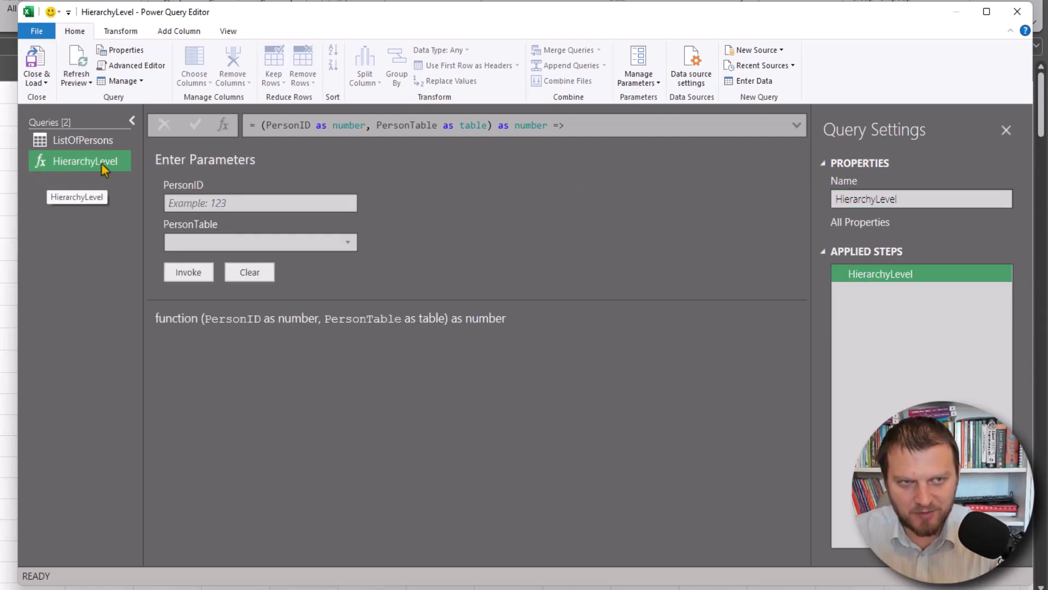
Step: Expand the formula bar to view the full function, then switch to the ListOfPersons query
left_click(798, 125)
scroll(513, 166, "down", 2)
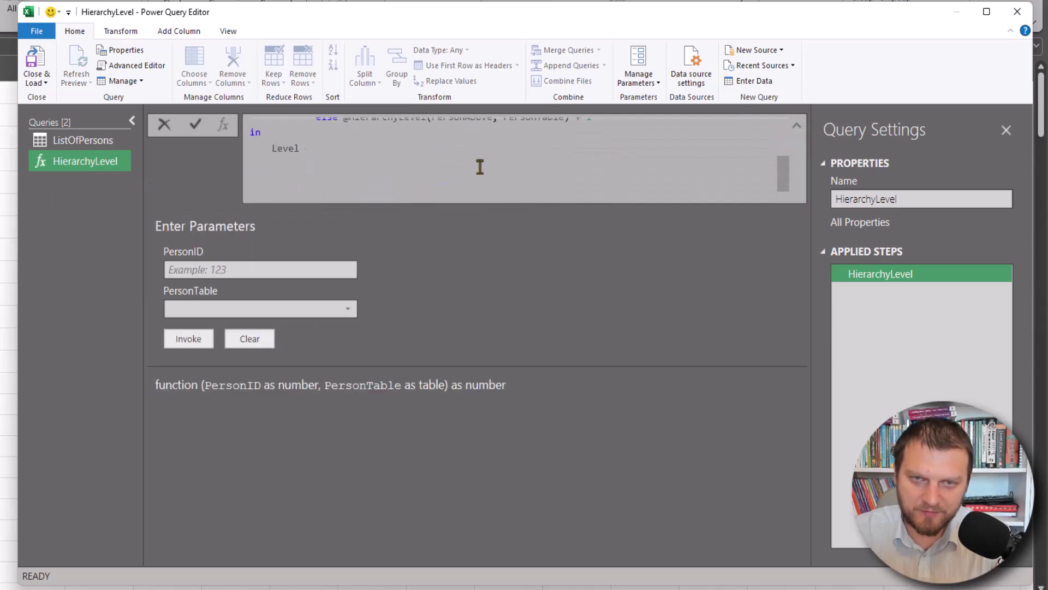
scroll(480, 166, "up", 1)
left_click(365, 158)
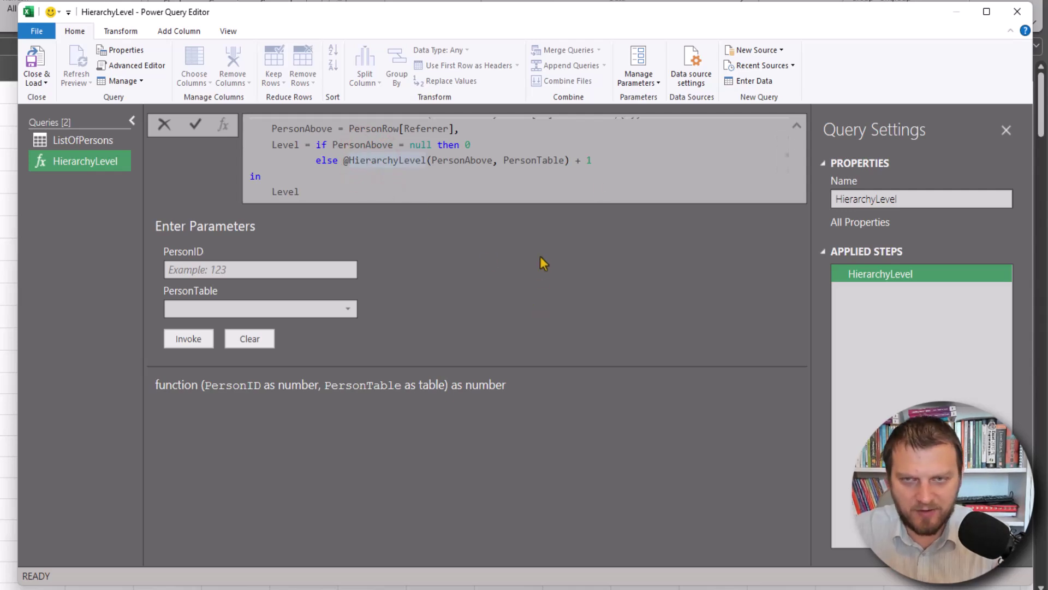
scroll(522, 170, "up", 1)
left_click(93, 141)
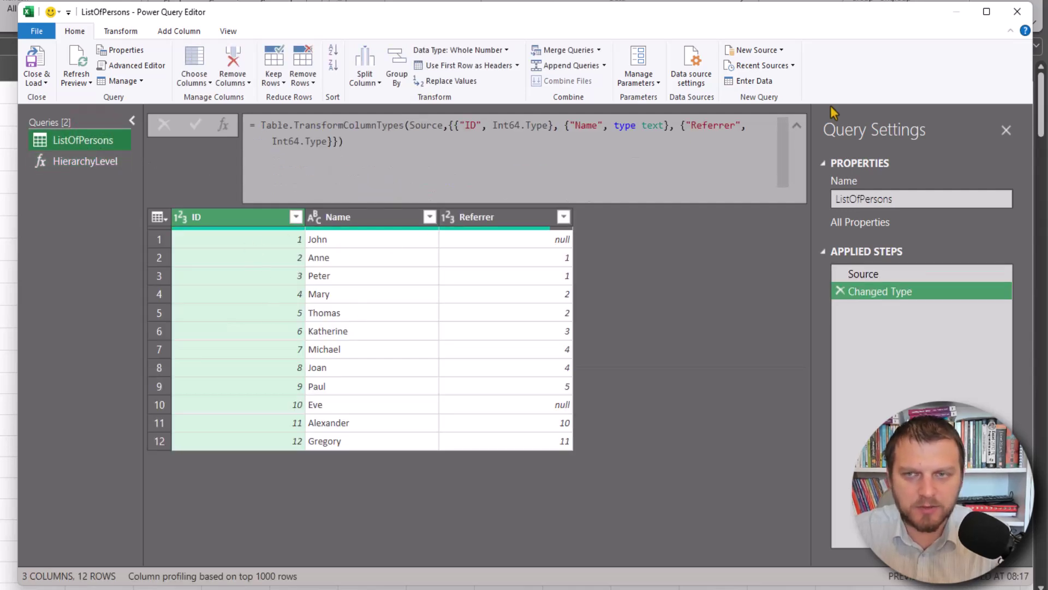
Step: Collapse the formula bar and start Invoke Custom Function from the Add Column commands
left_click(797, 125)
left_click(178, 32)
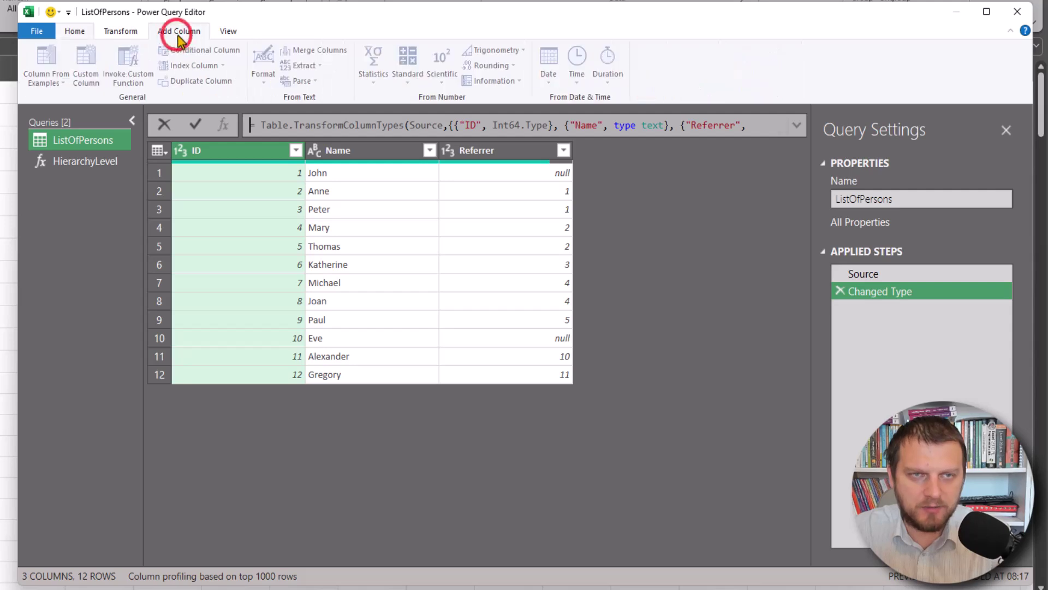
left_click(546, 244)
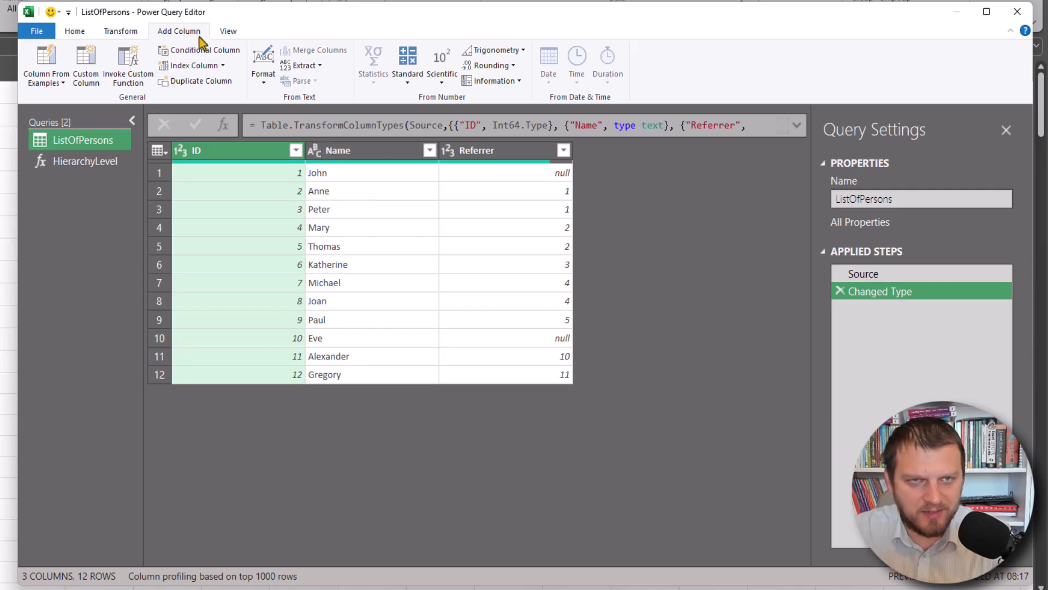
left_click(143, 64)
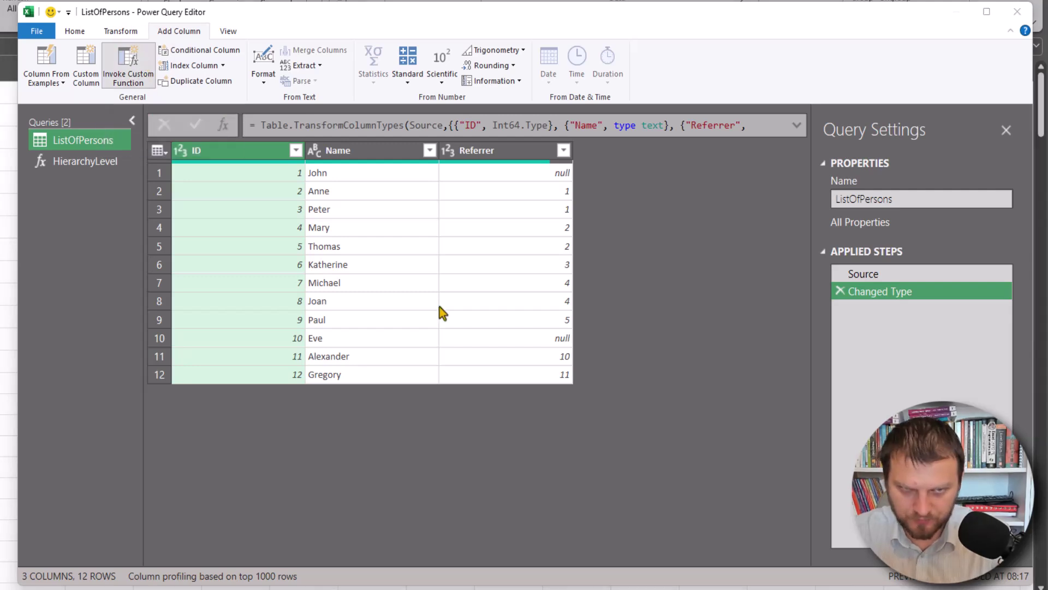
Step: Choose HierarchyLevel as the function and name the new column Level
left_click(340, 287)
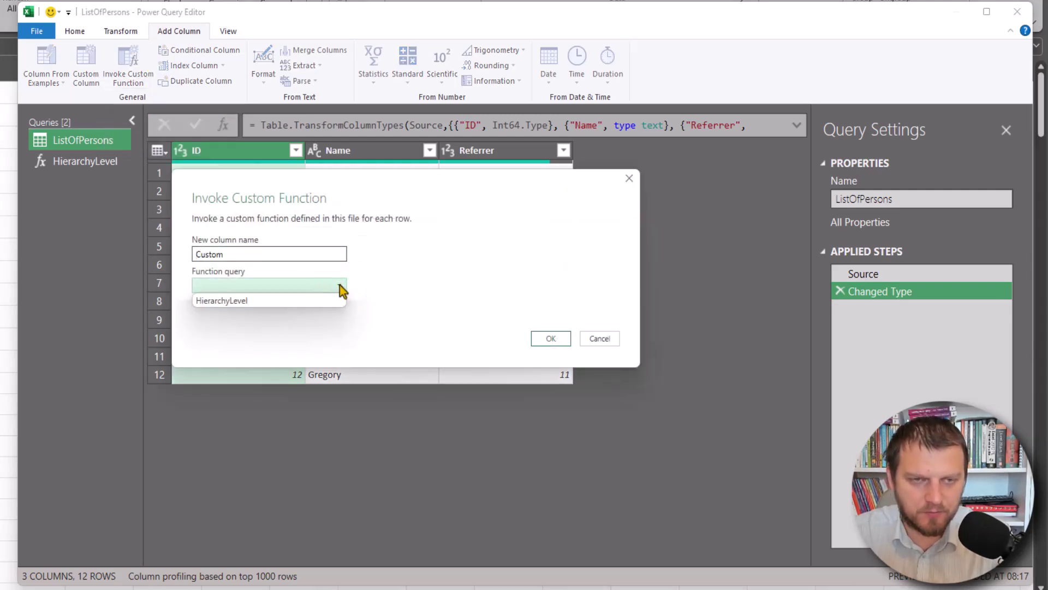
left_click(221, 301)
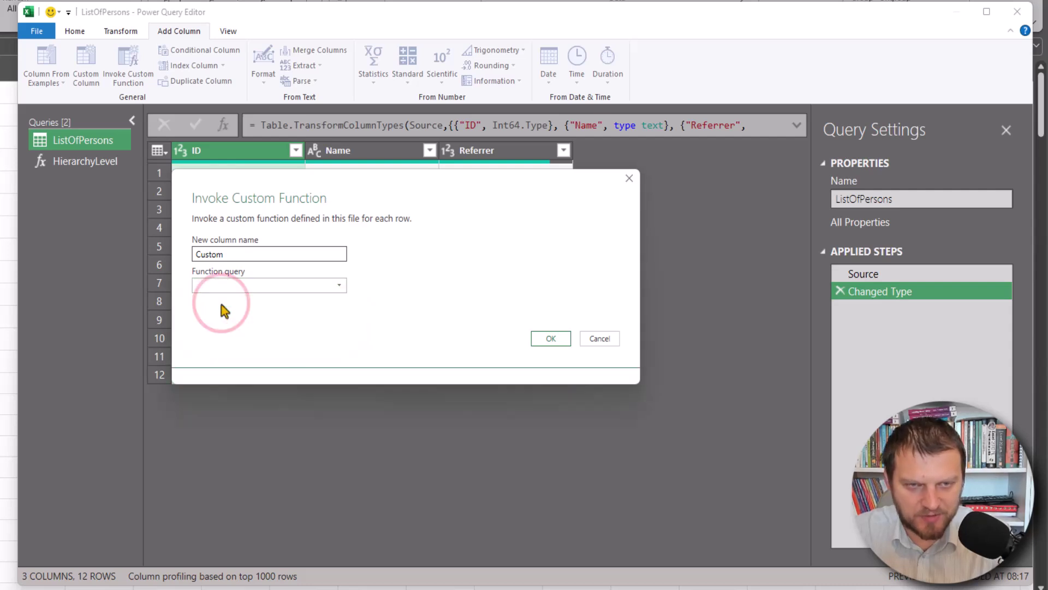
left_click(230, 255)
double_click(230, 255)
left_click(229, 254)
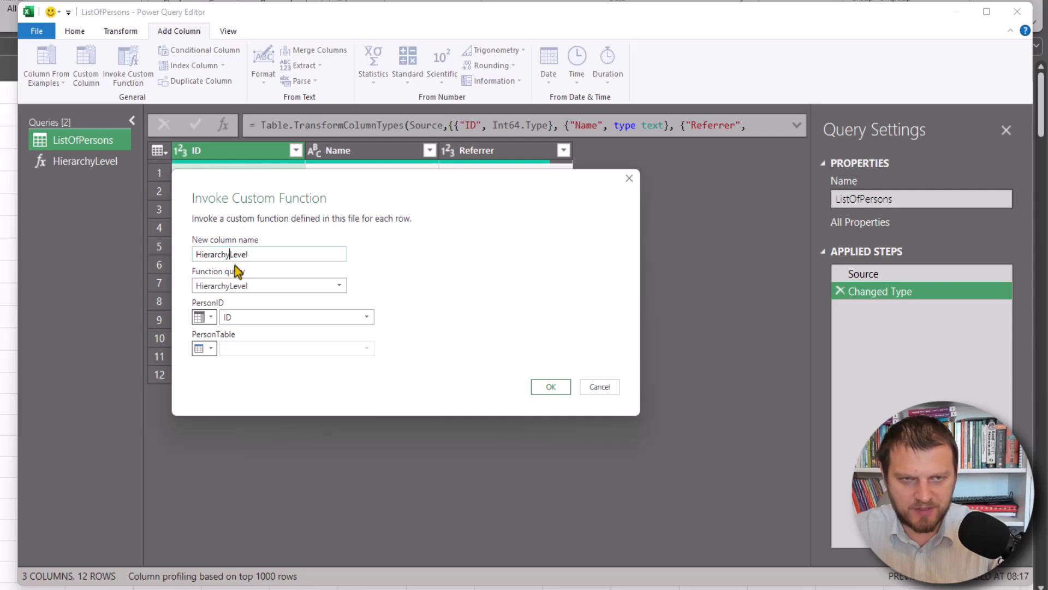
key("shift+Home")
key("BackSpace")
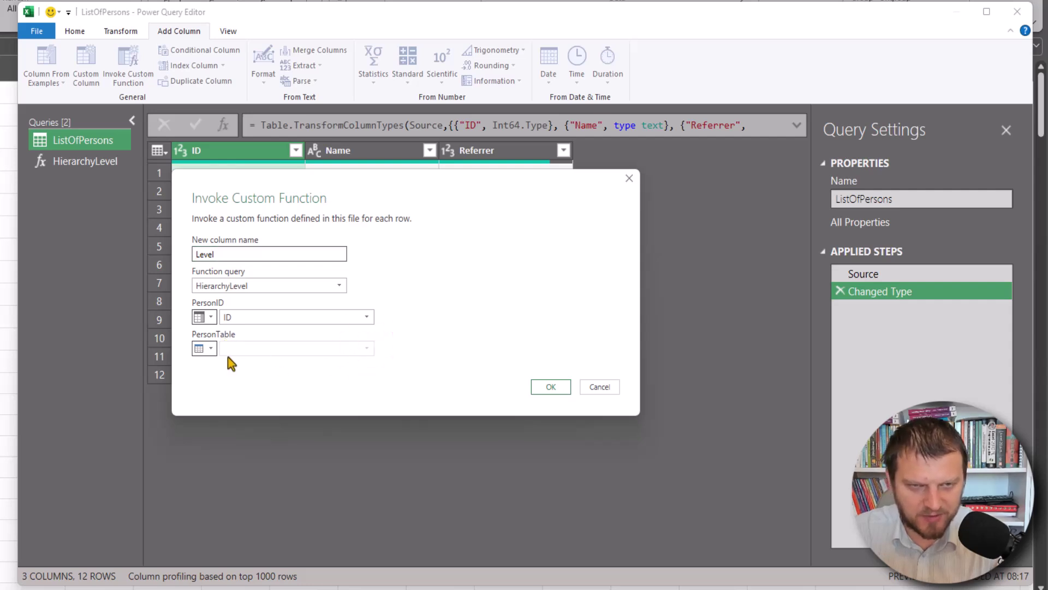
Step: Supply PersonTable from the Referrer column and add the column, which shows Error
left_click(207, 349)
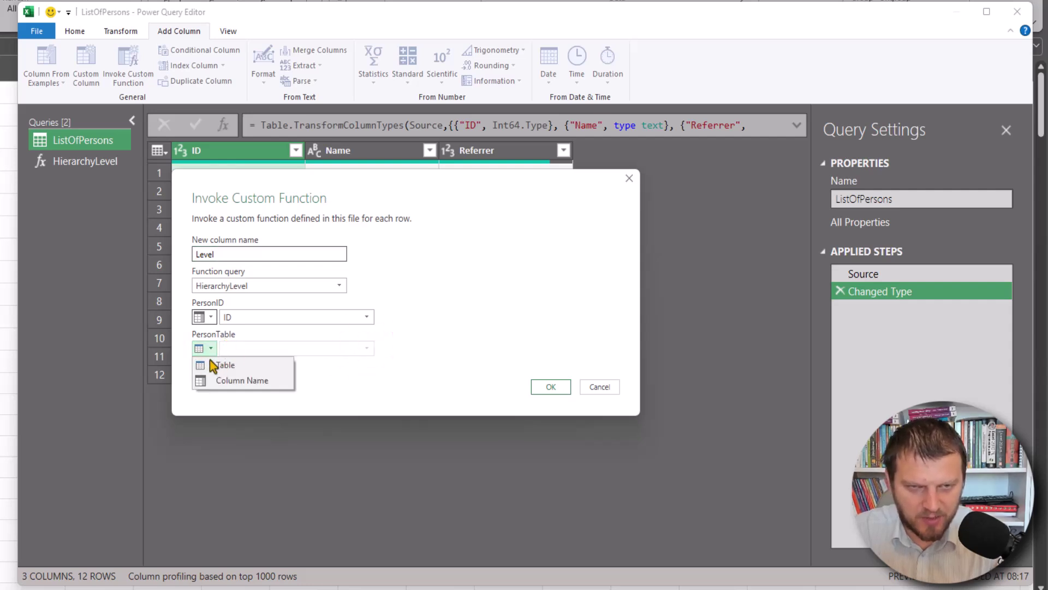
left_click(231, 381)
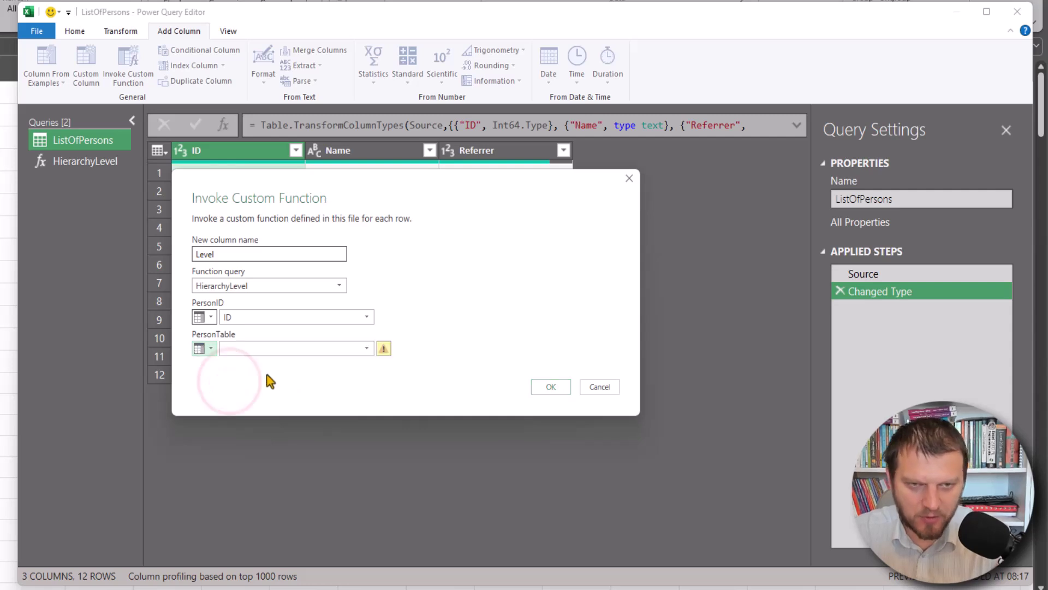
left_click(366, 347)
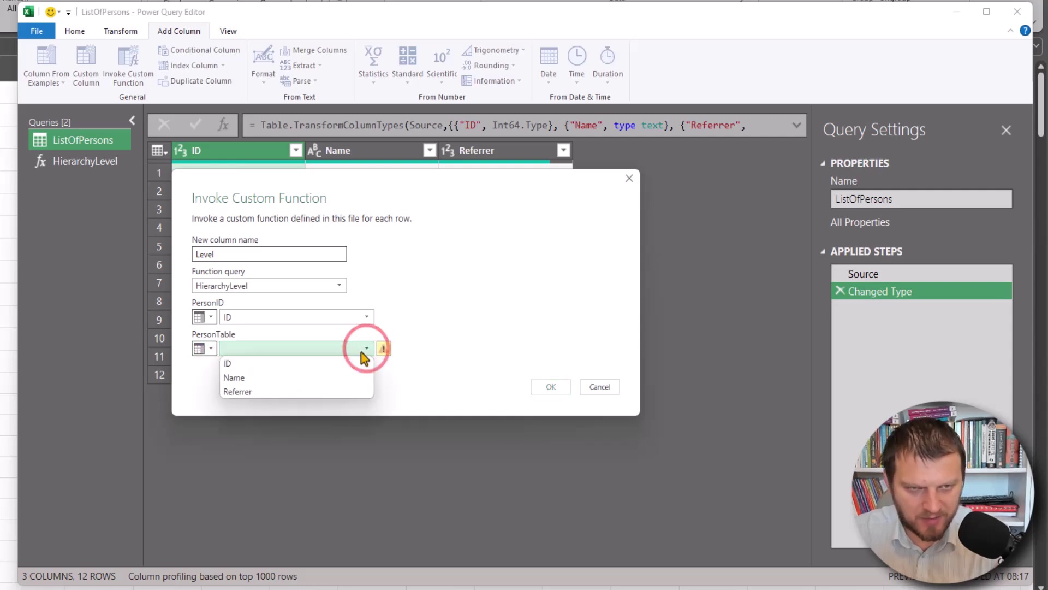
left_click(251, 393)
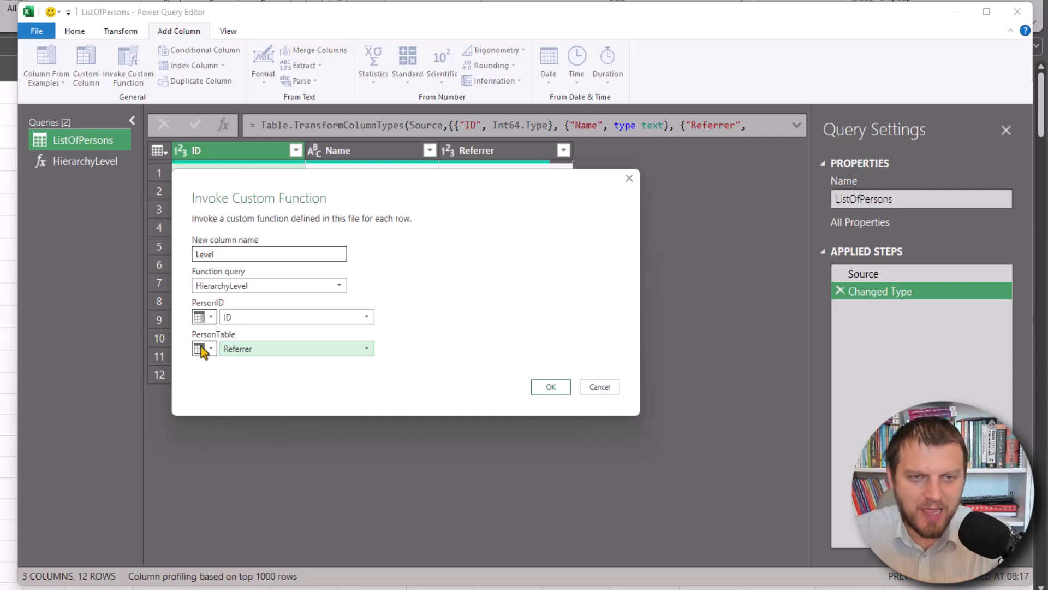
left_click(551, 387)
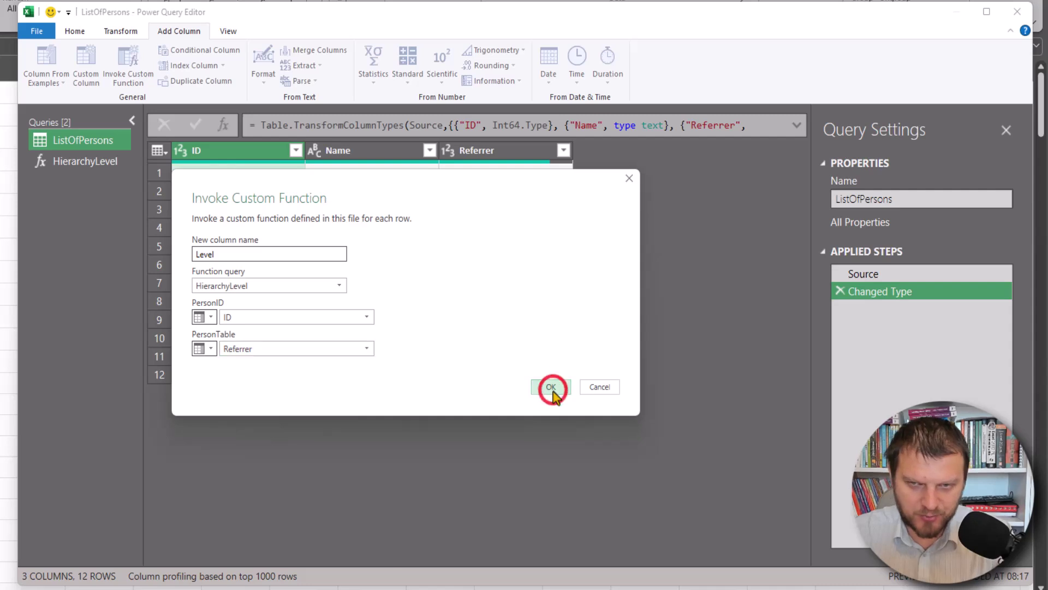
left_click(620, 179)
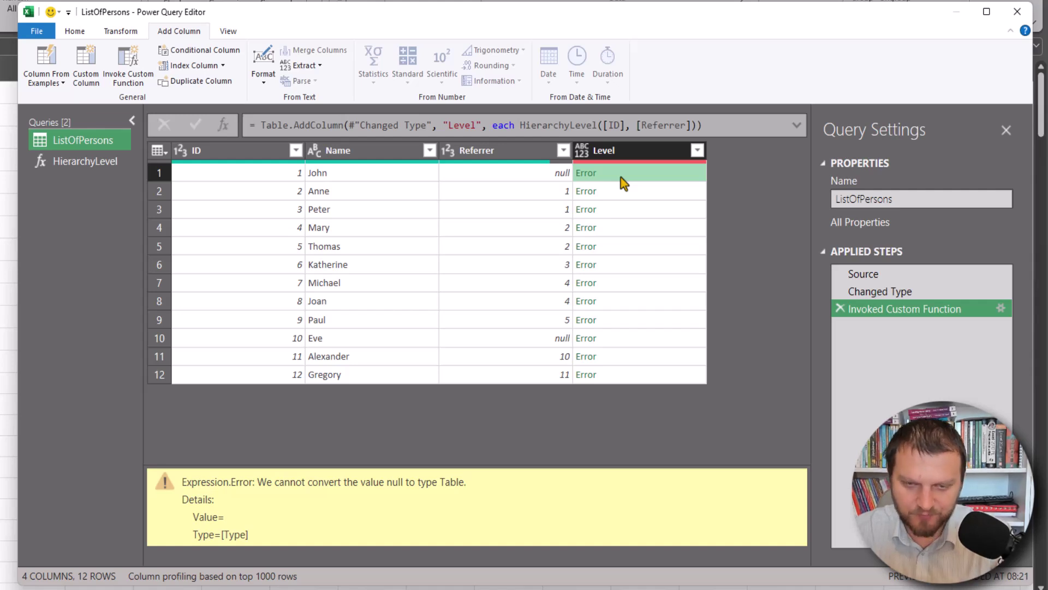
Step: Replace [Referrer] with #"Changed Type" in the Level formula so rows show levels 0–3
double_click(663, 125)
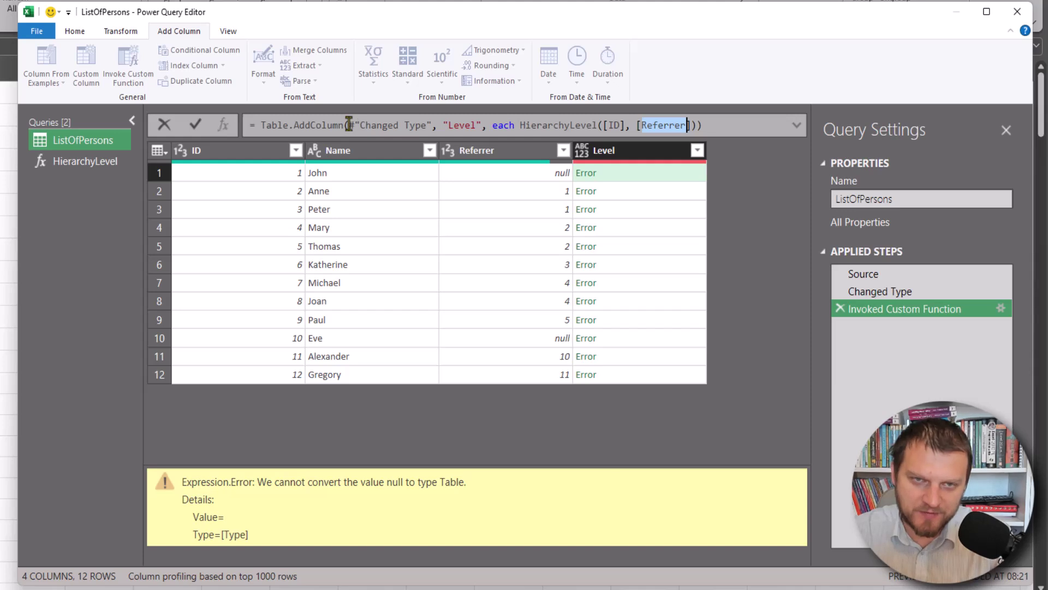
left_click_drag(349, 124, 431, 124)
key("ctrl+c")
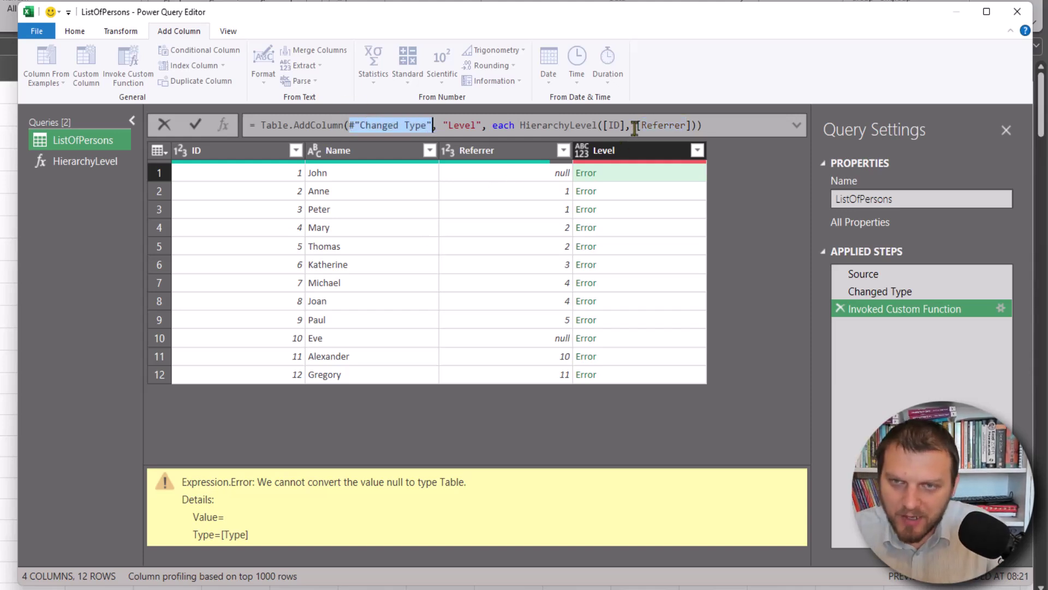
left_click_drag(635, 125, 691, 125)
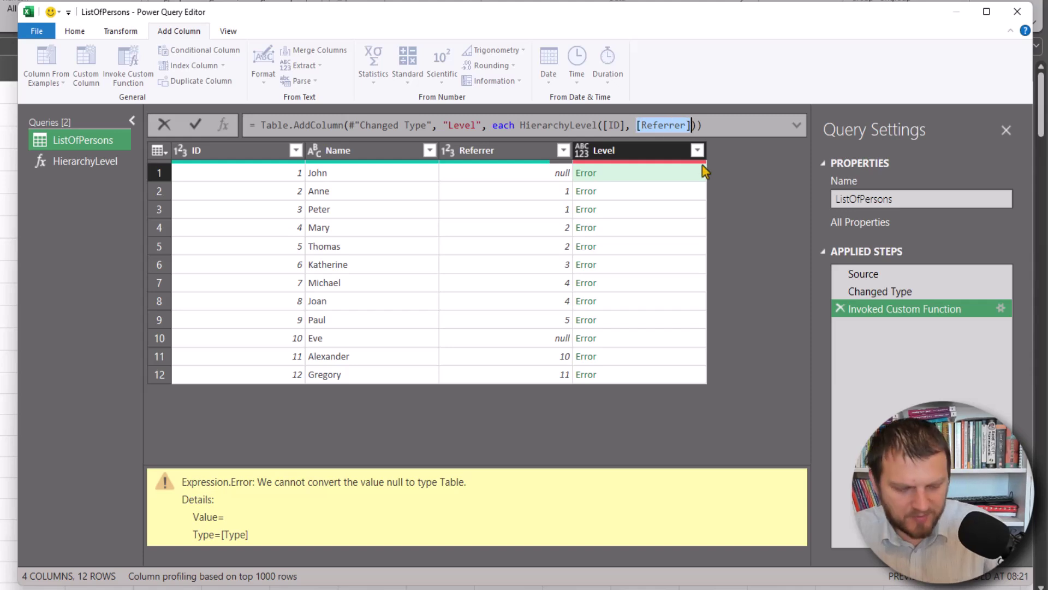
key("ctrl+v")
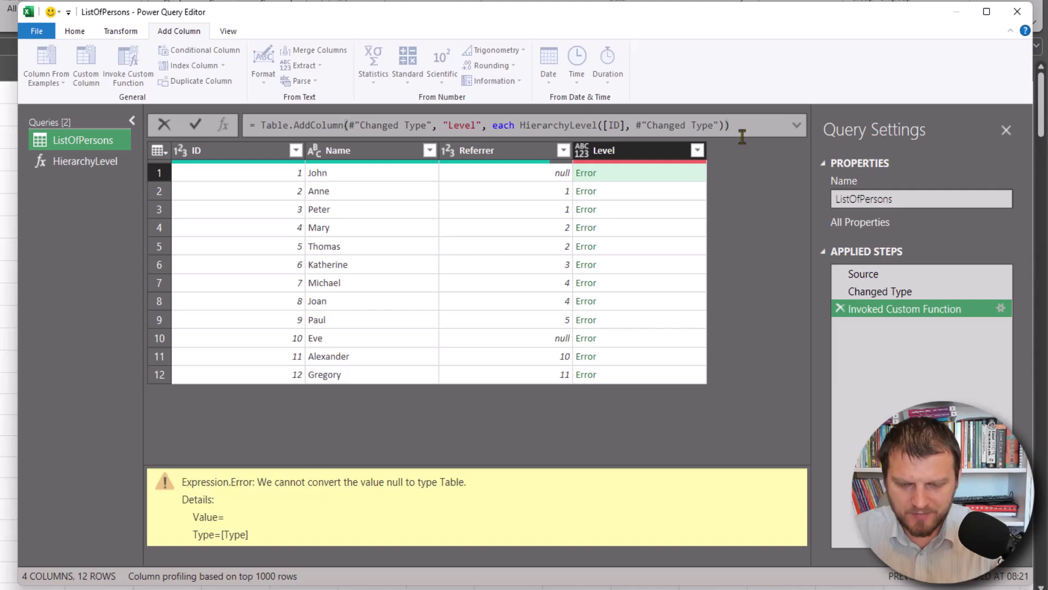
key("Return")
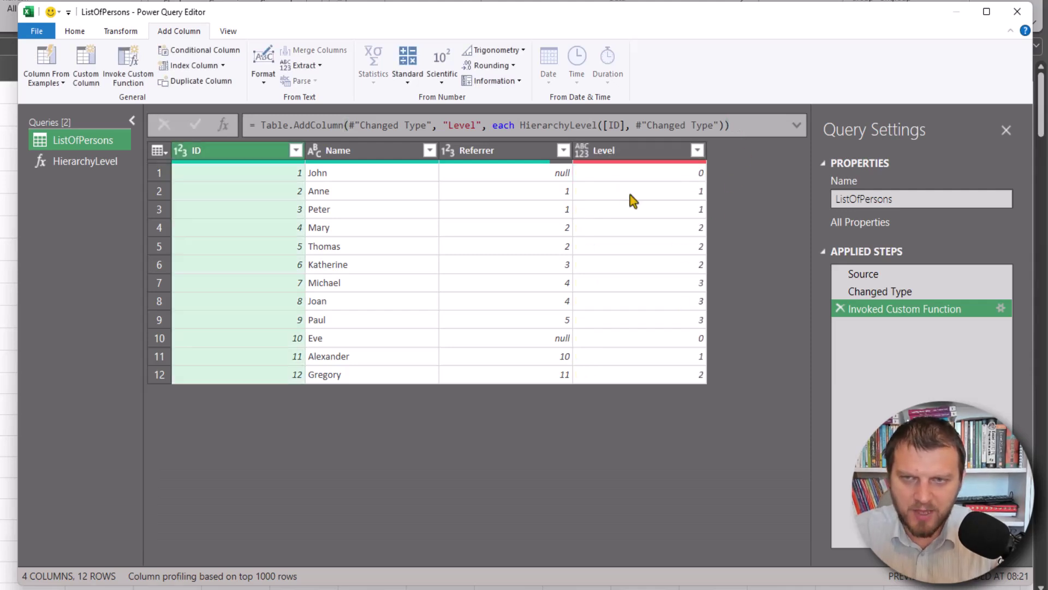
Step: Check Thomas's Level of 2, then load ListOfPersons as a table at E1 on the existing worksheet
left_click(353, 245)
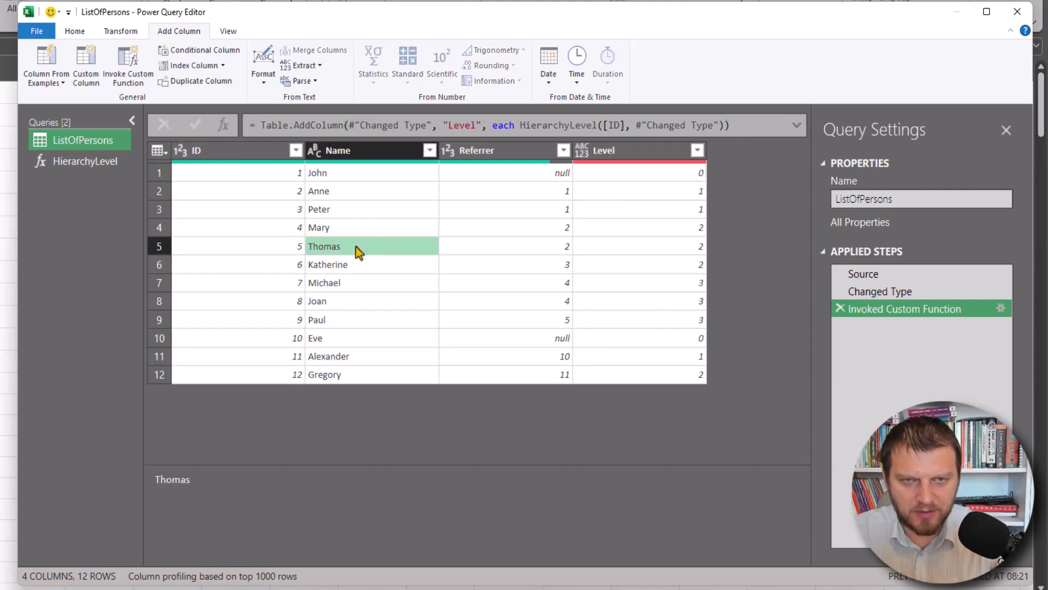
left_click(667, 246)
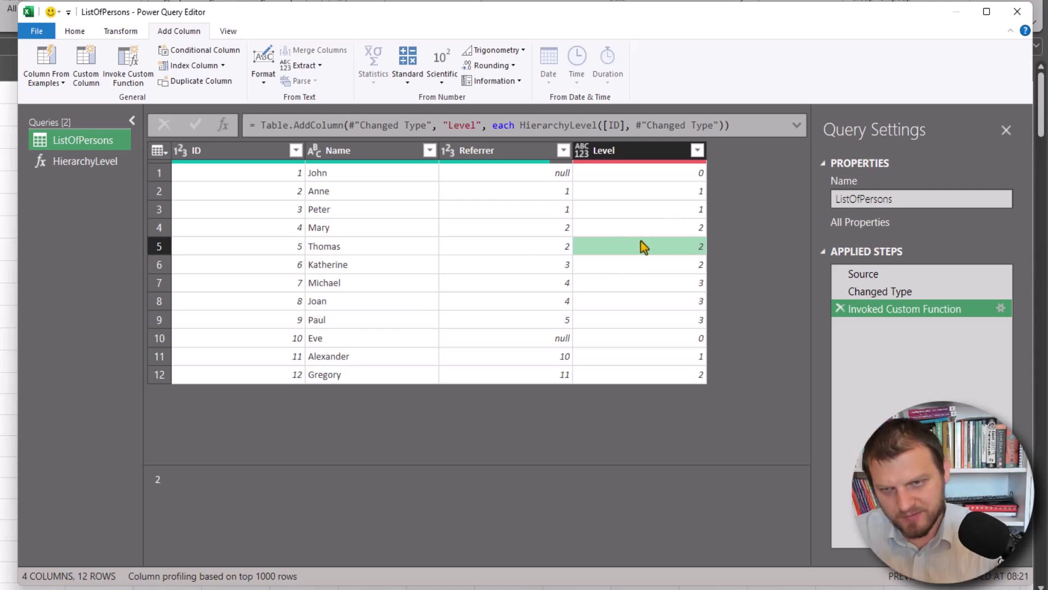
left_click(75, 31)
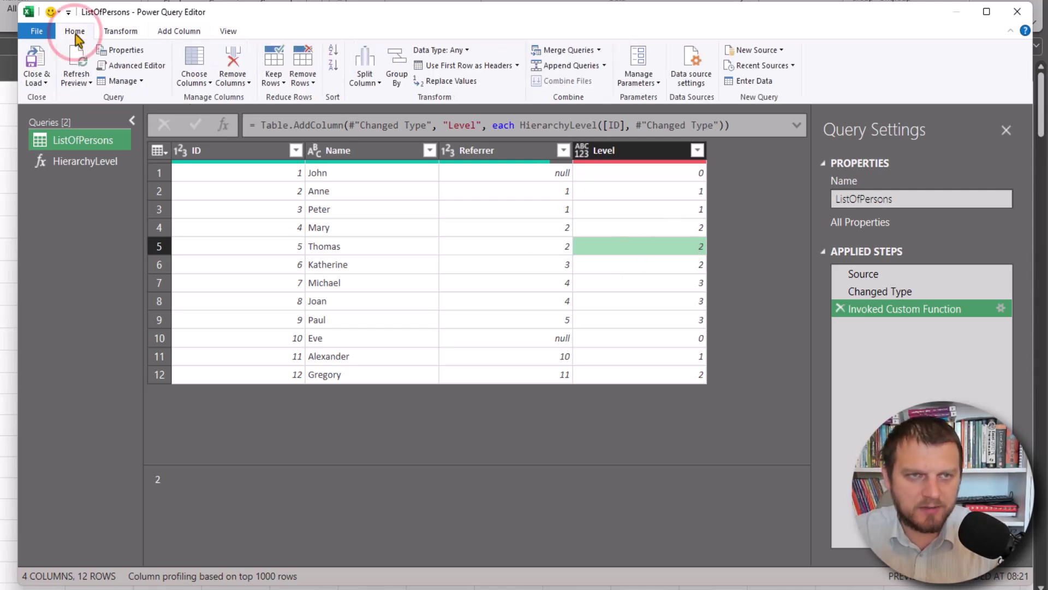
left_click(45, 83)
left_click(66, 101)
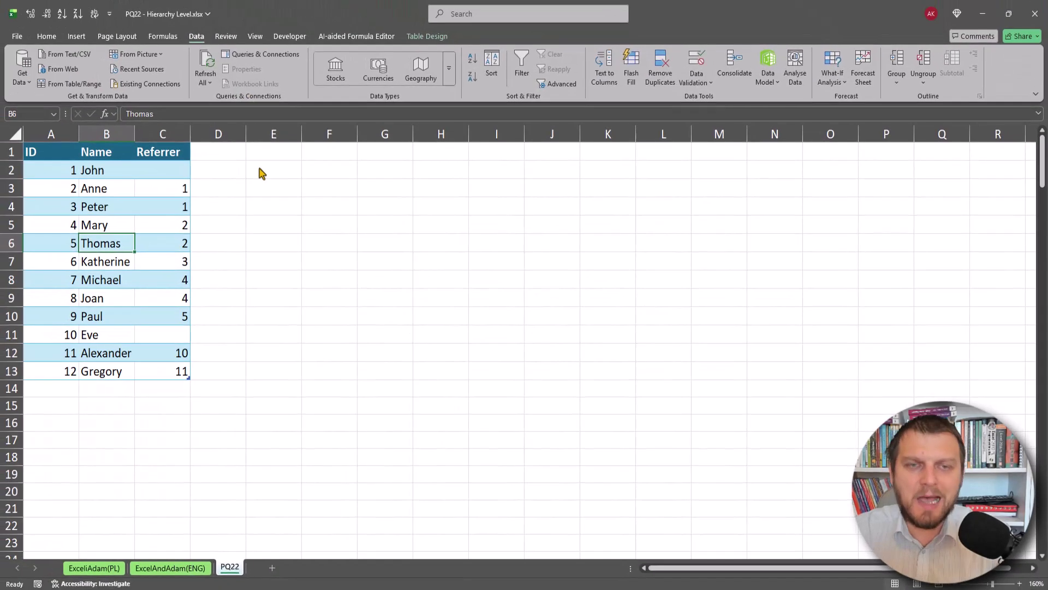
left_click(649, 421)
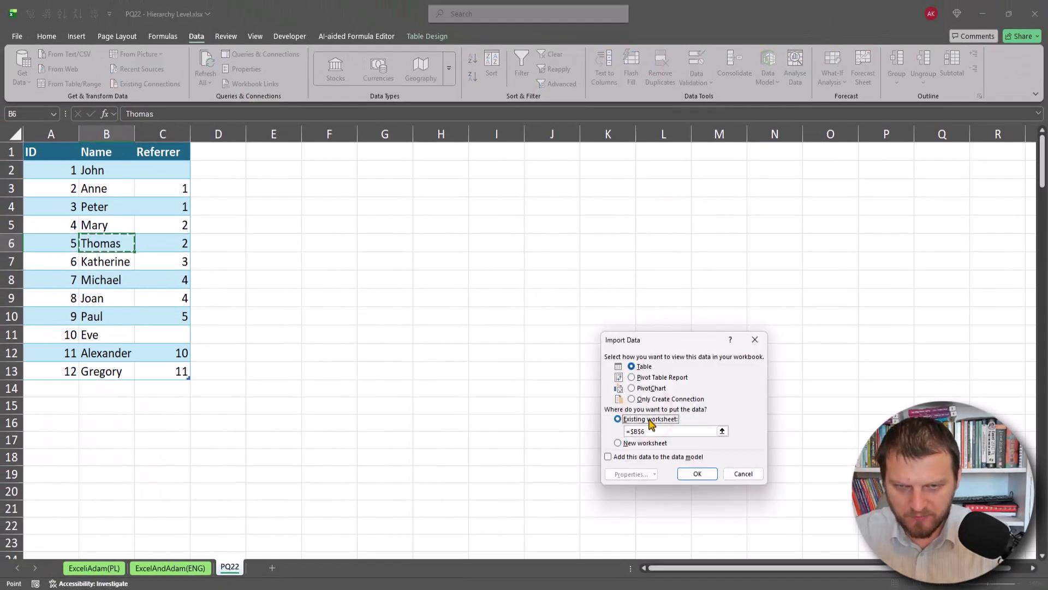
left_click(281, 153)
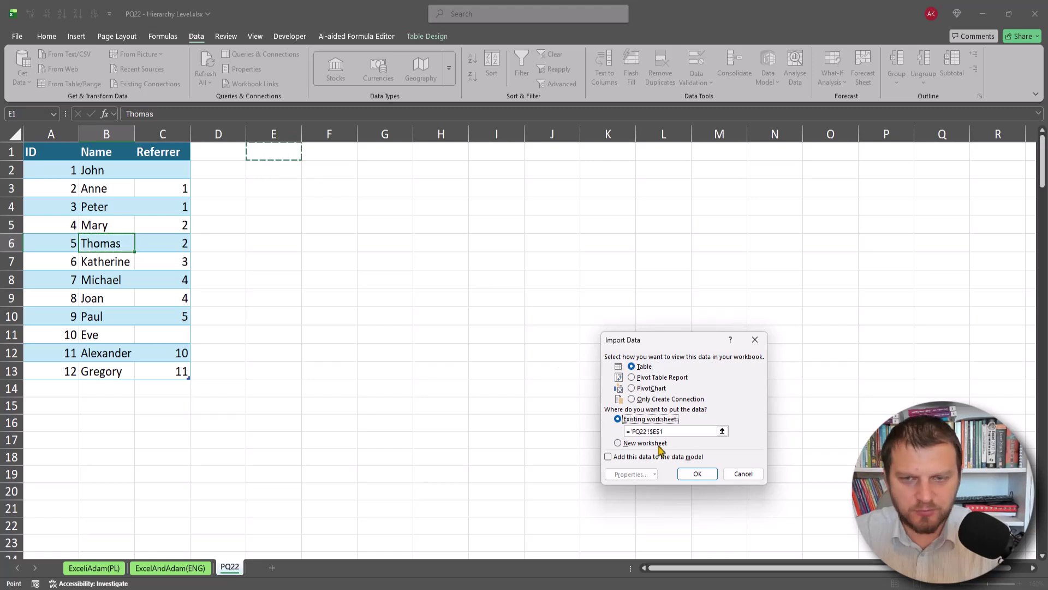
left_click(697, 474)
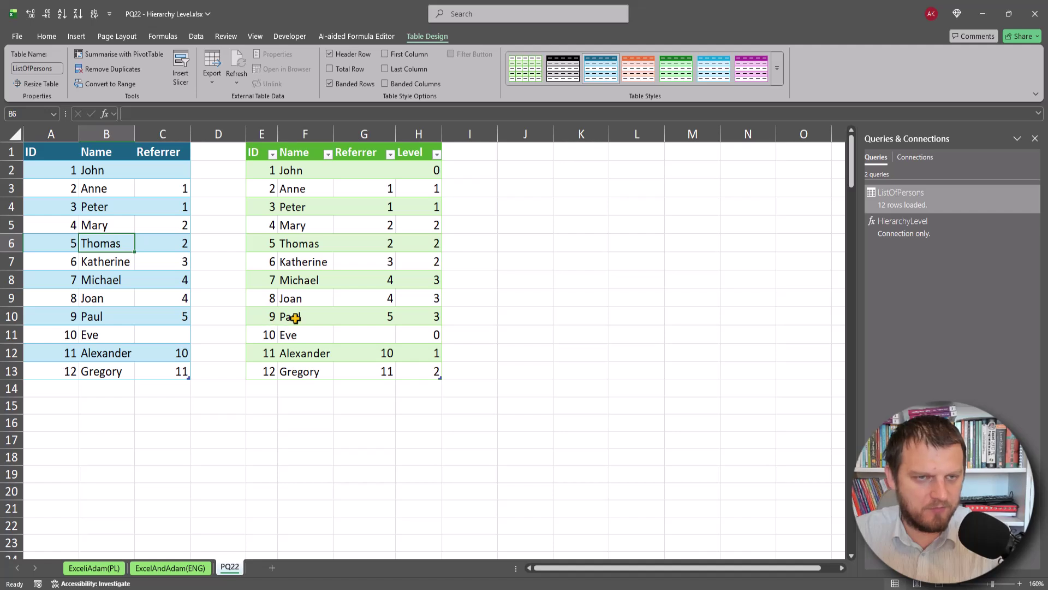
left_click(301, 317)
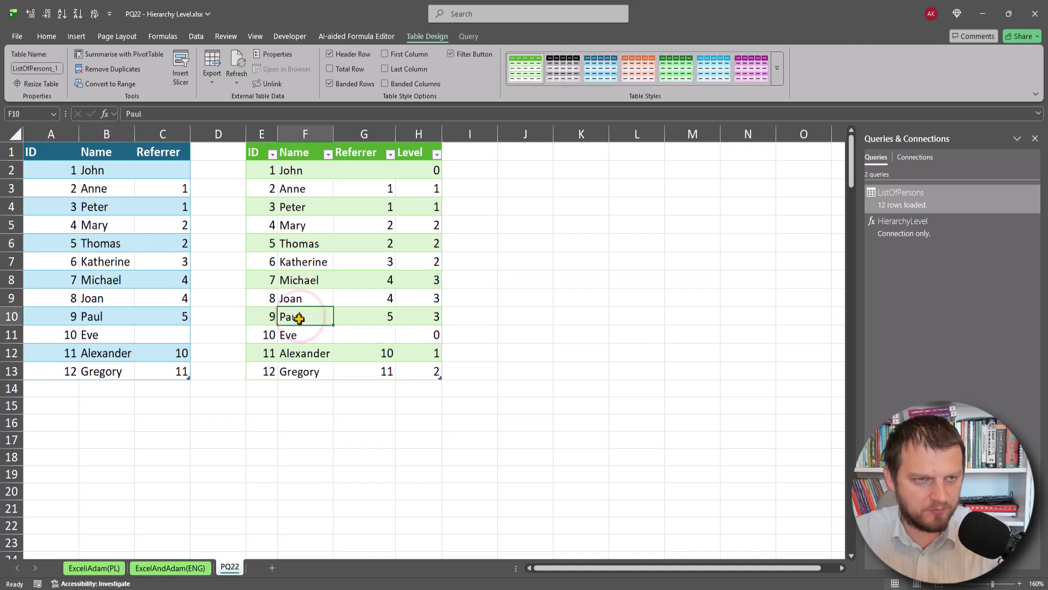
left_click(427, 318)
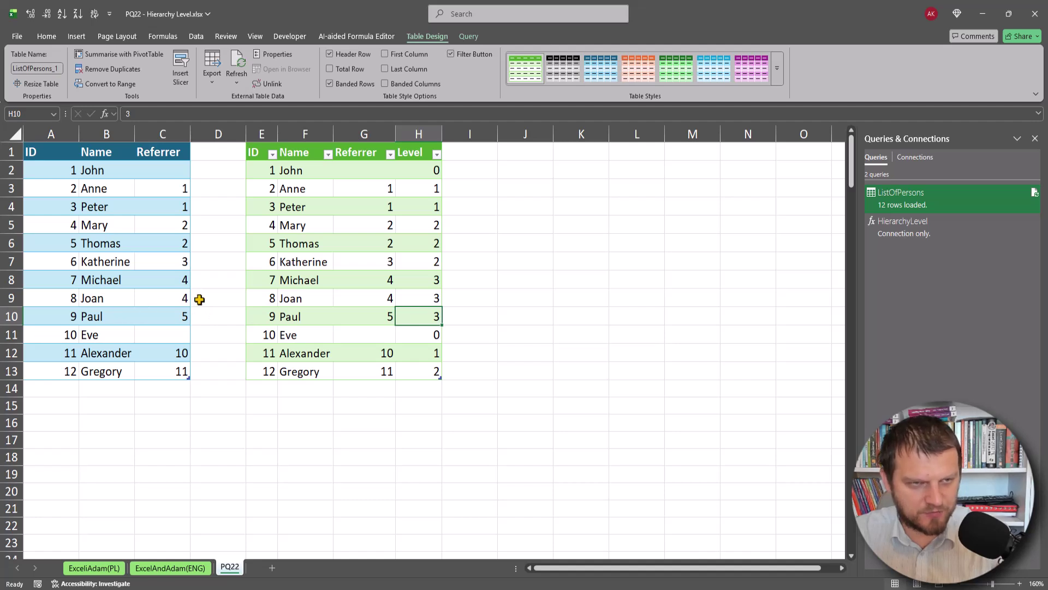
left_click(176, 314)
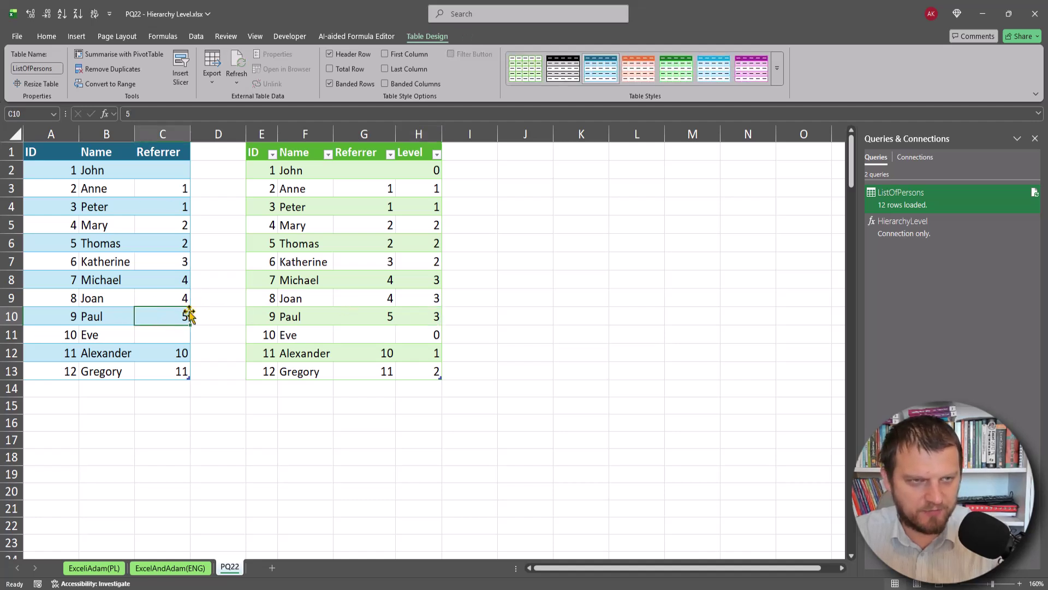
left_click(70, 243)
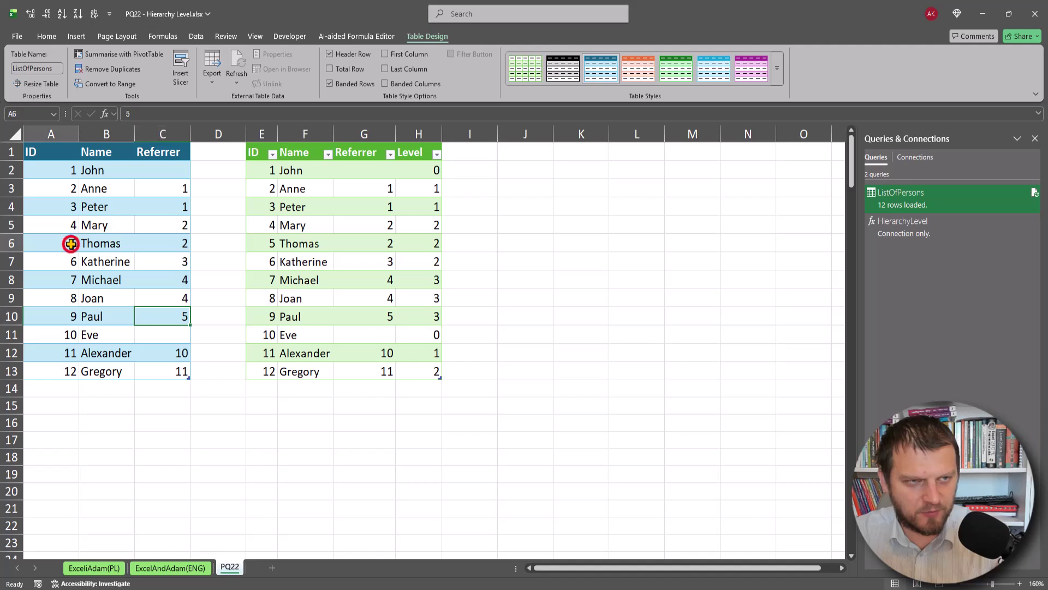
left_click(176, 319)
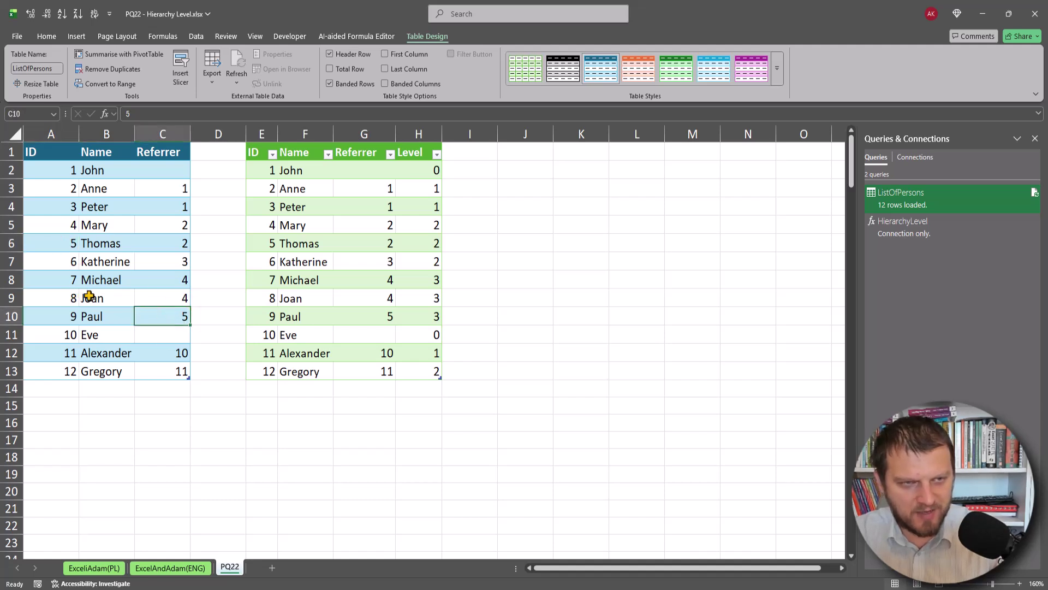
Step: Change Paul's referrer to 8 and refresh the loaded table, giving him Level 4
type("8")
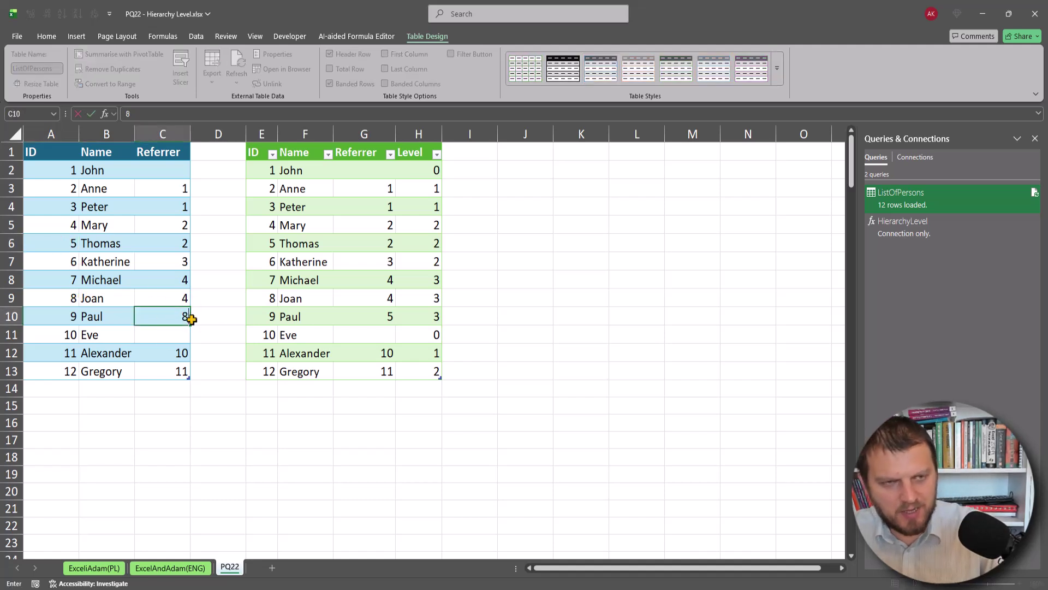
left_click(222, 331)
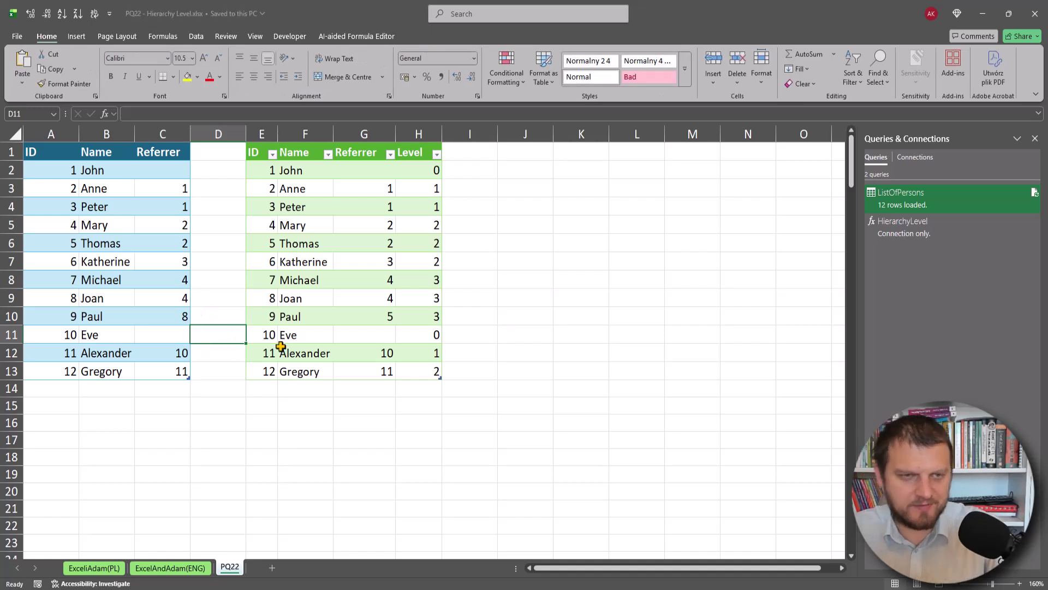
right_click(318, 280)
left_click(349, 312)
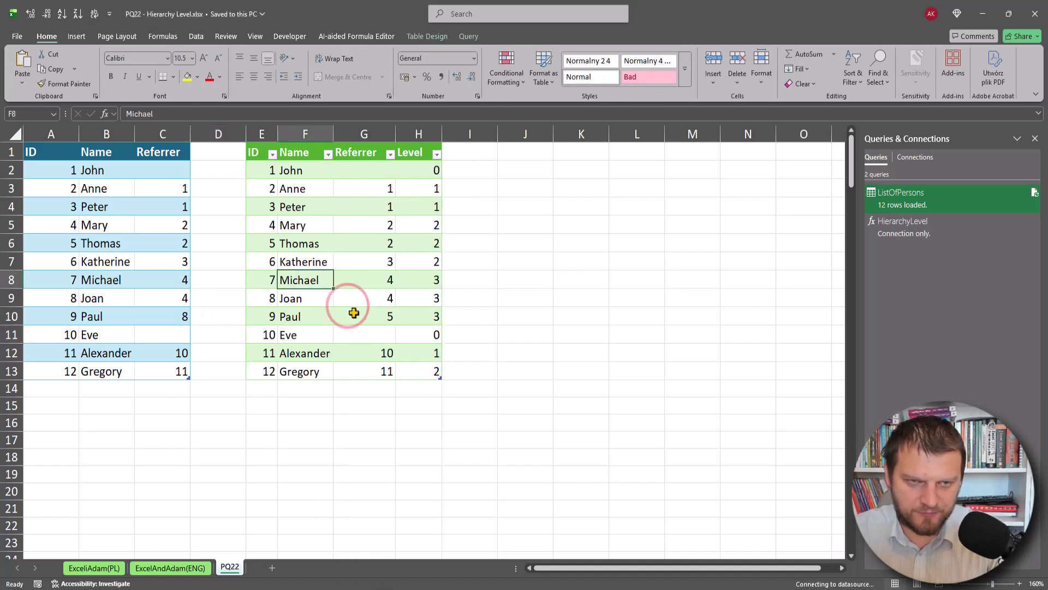
left_click(436, 319)
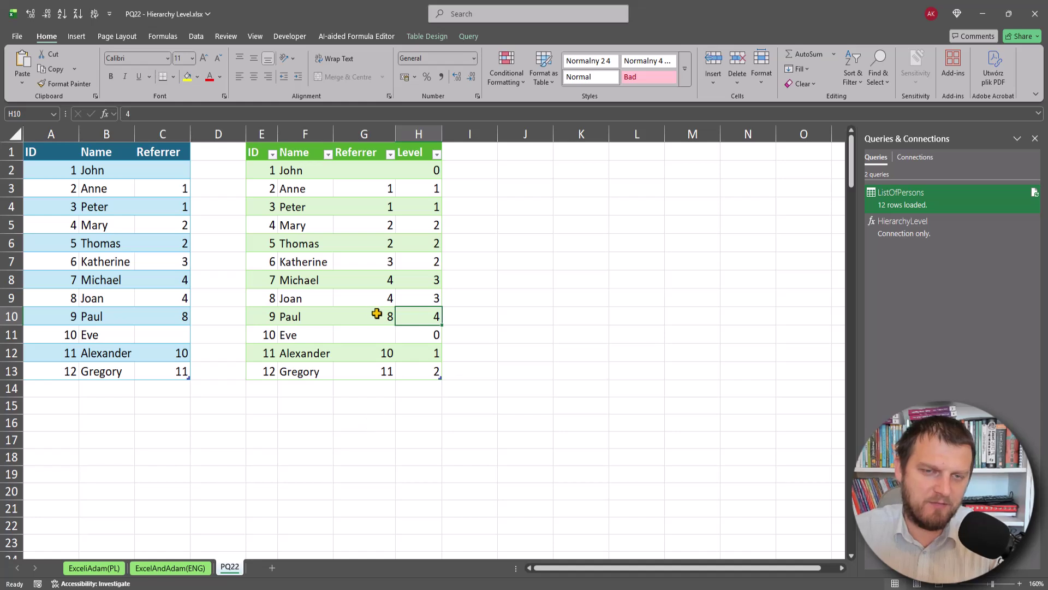